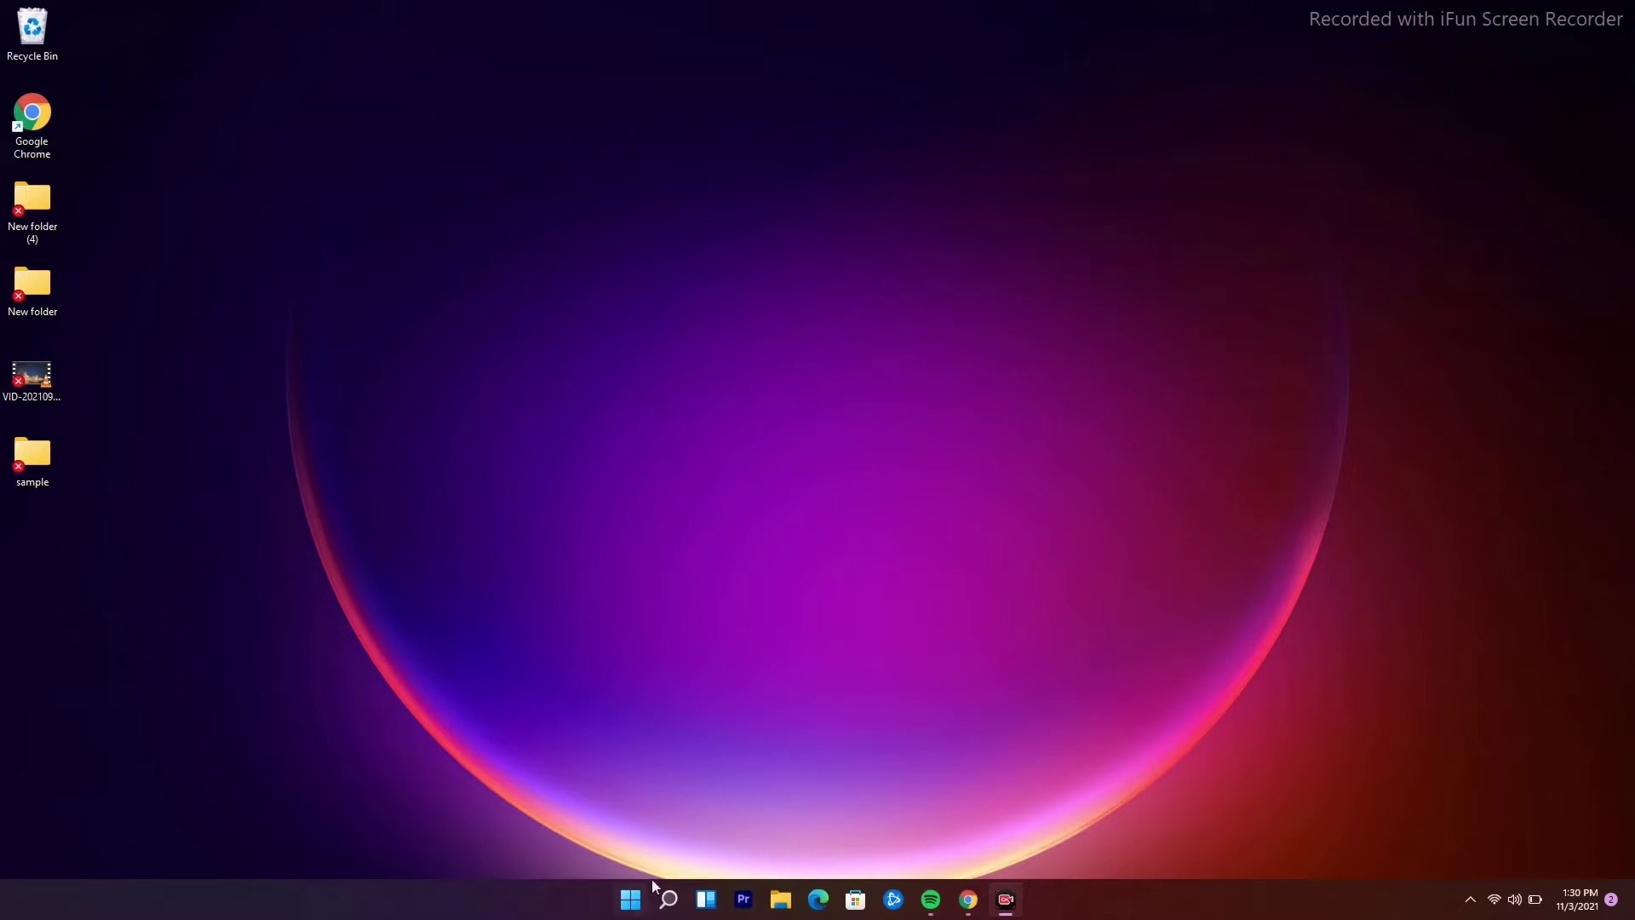
Search Start for 'update' and open the 'Check for updates' Windows Update page
click(668, 899)
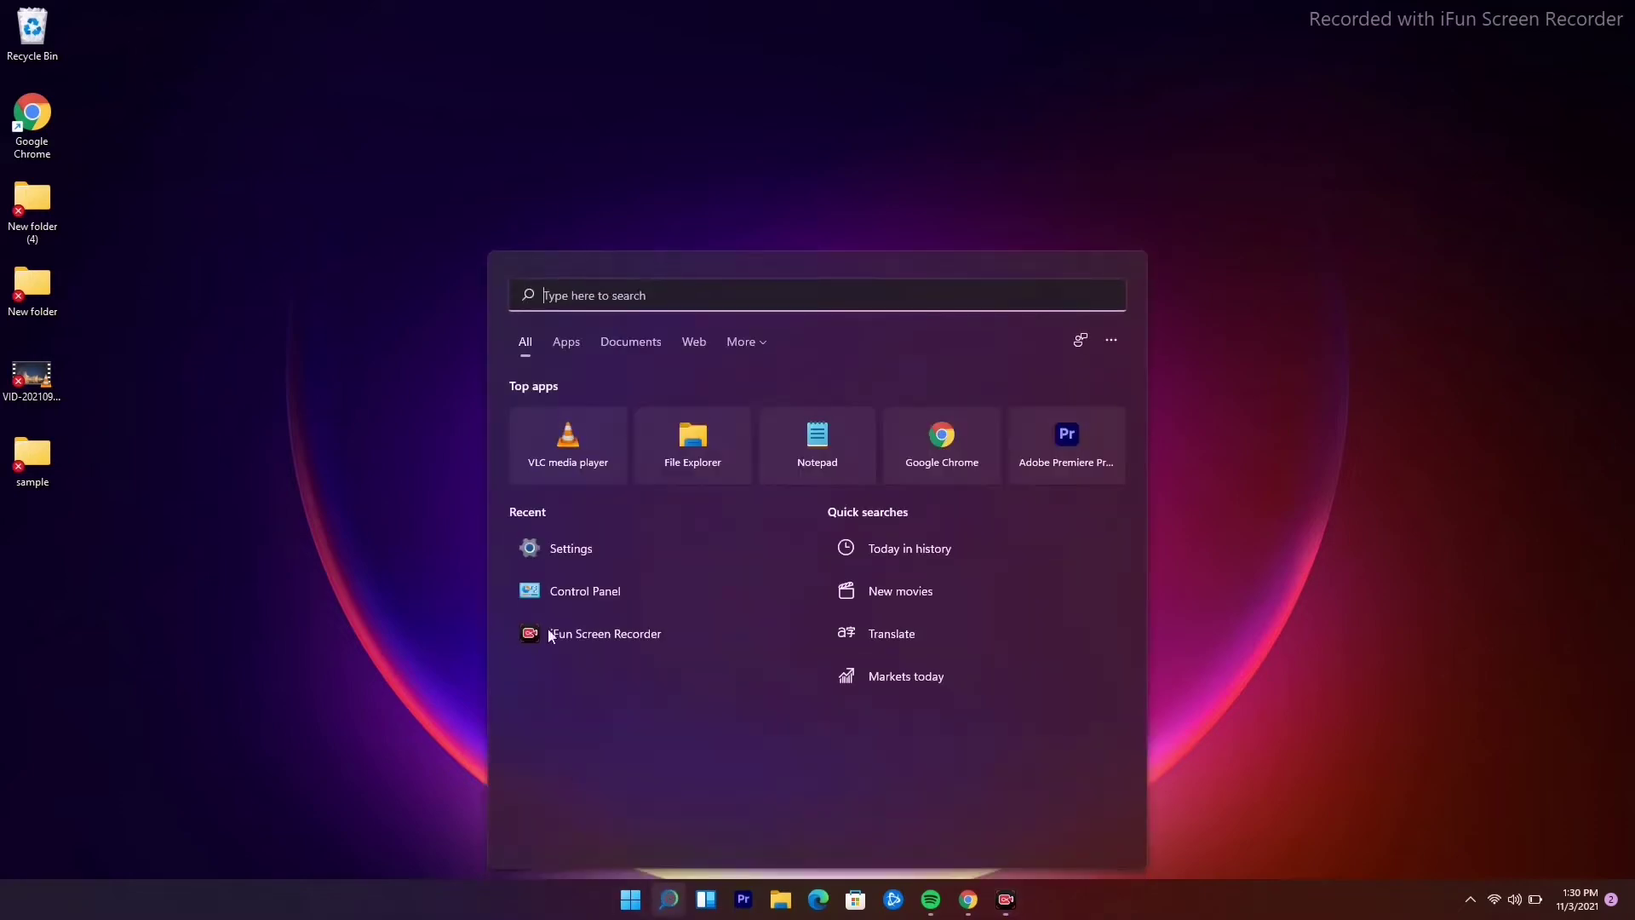
text(u)
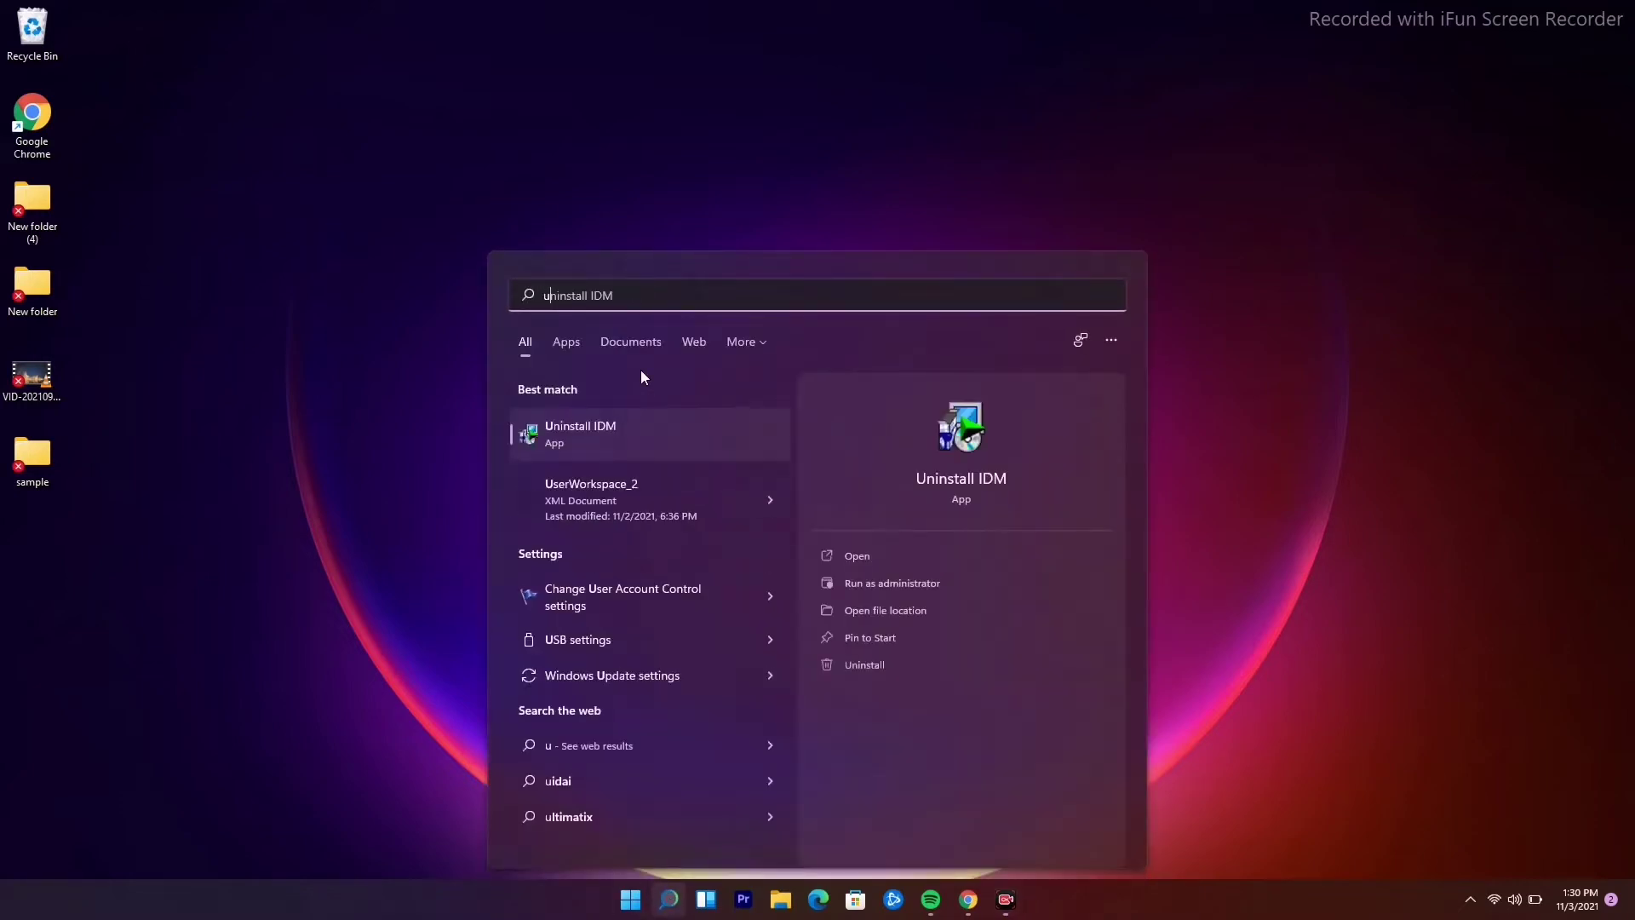
text(pdate)
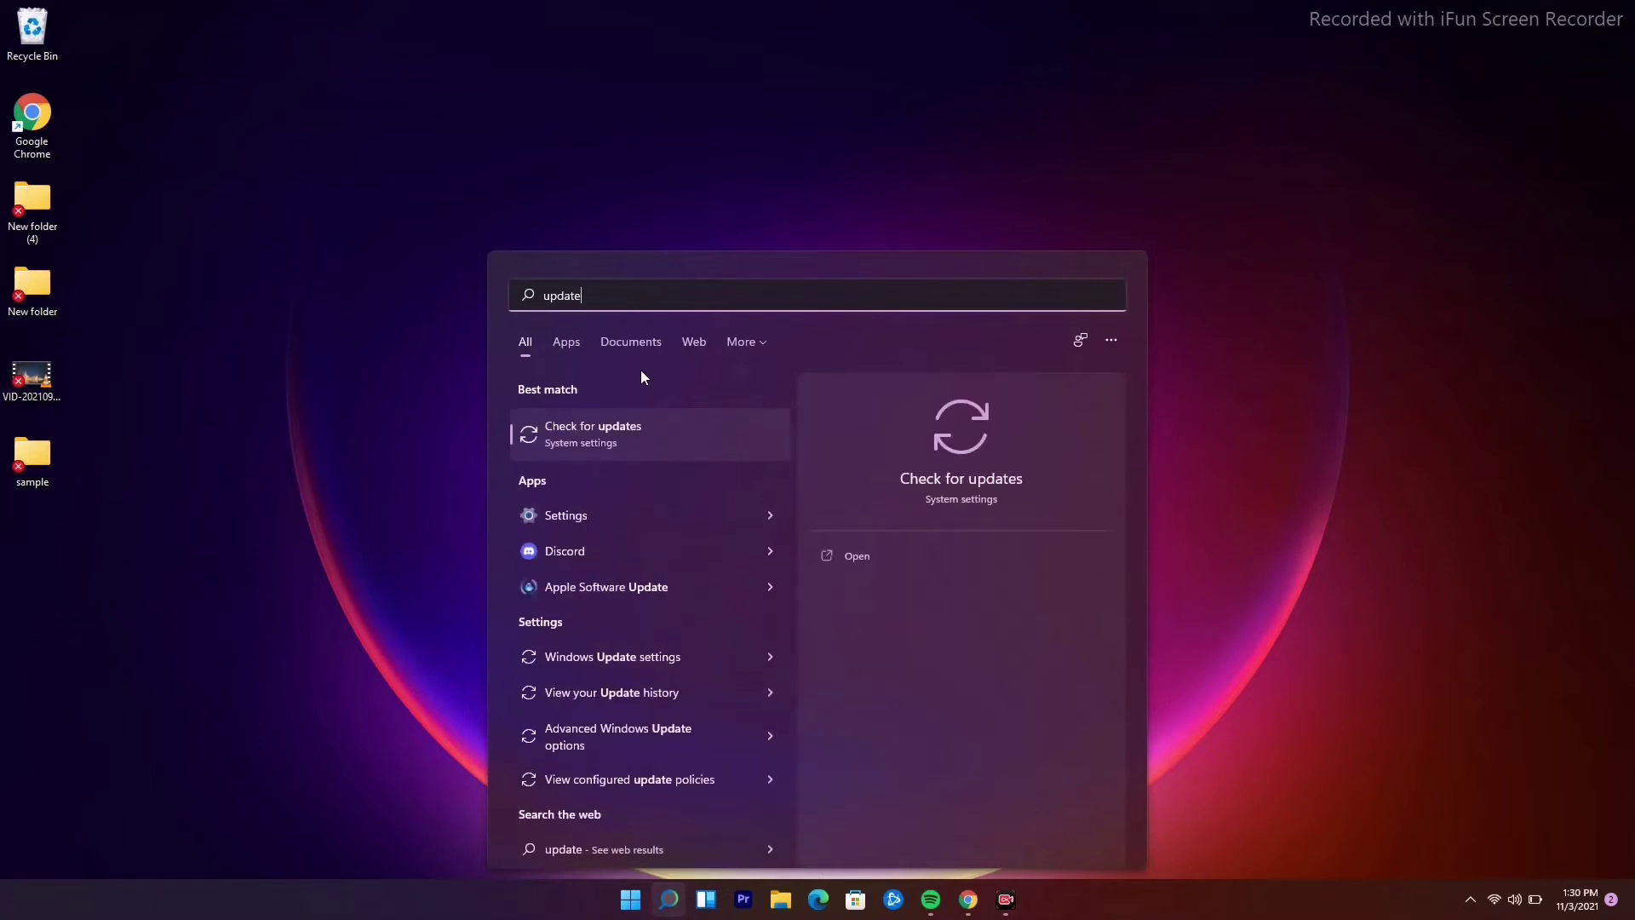
click(612, 435)
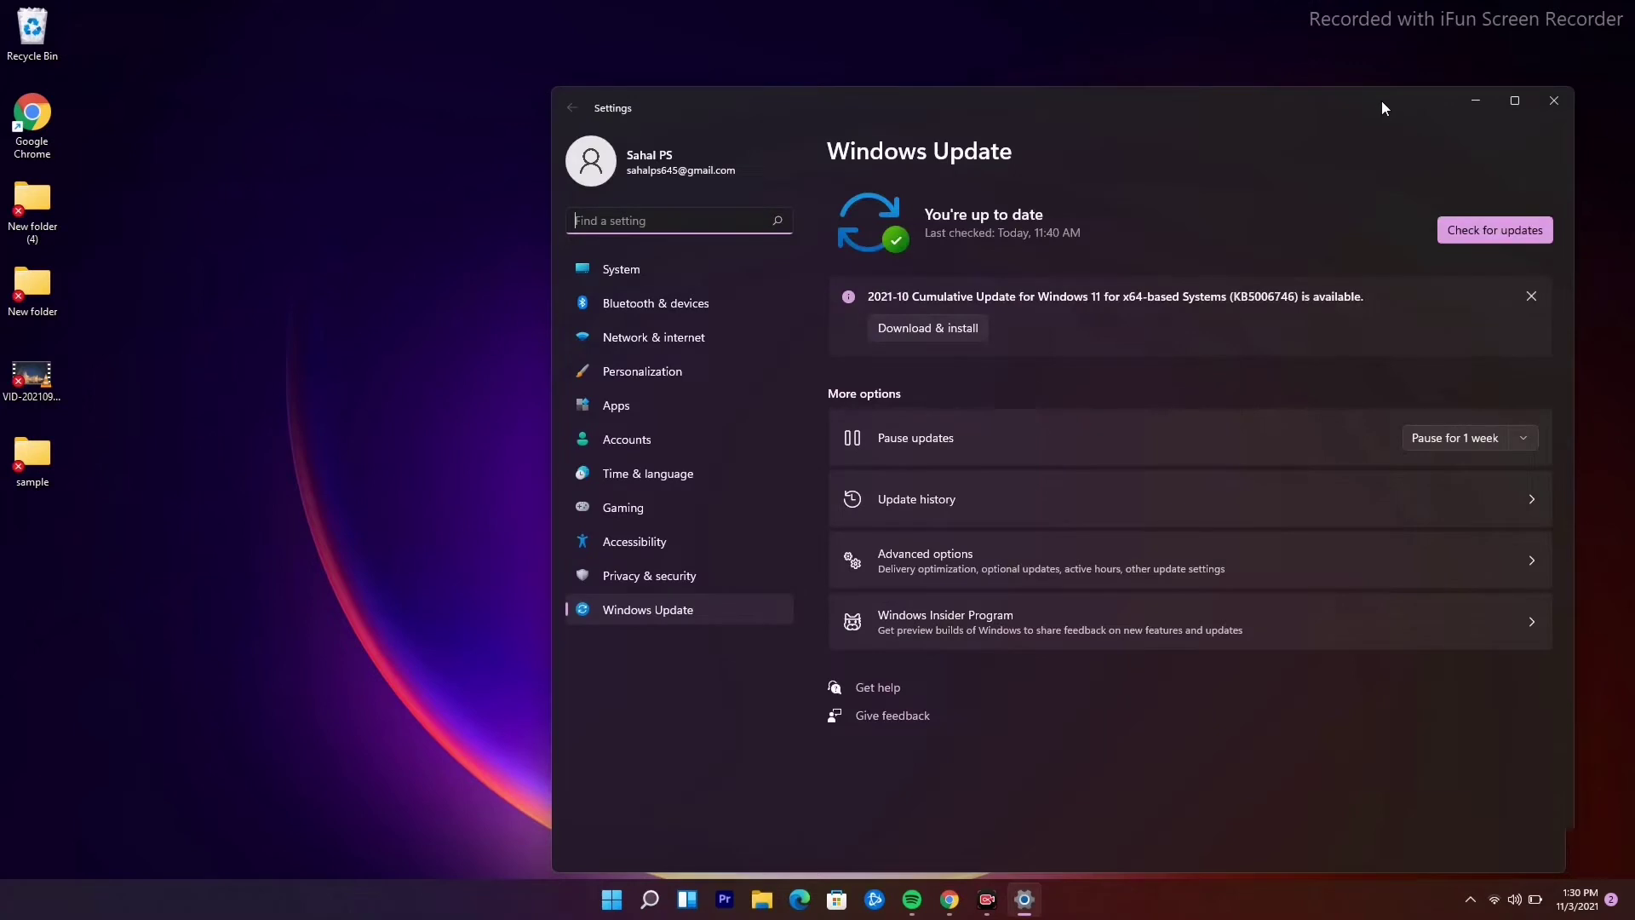
Move the Settings window up-left and check for updates, finding the KB5006746 cumulative update
drag(1381, 100, 1083, 60)
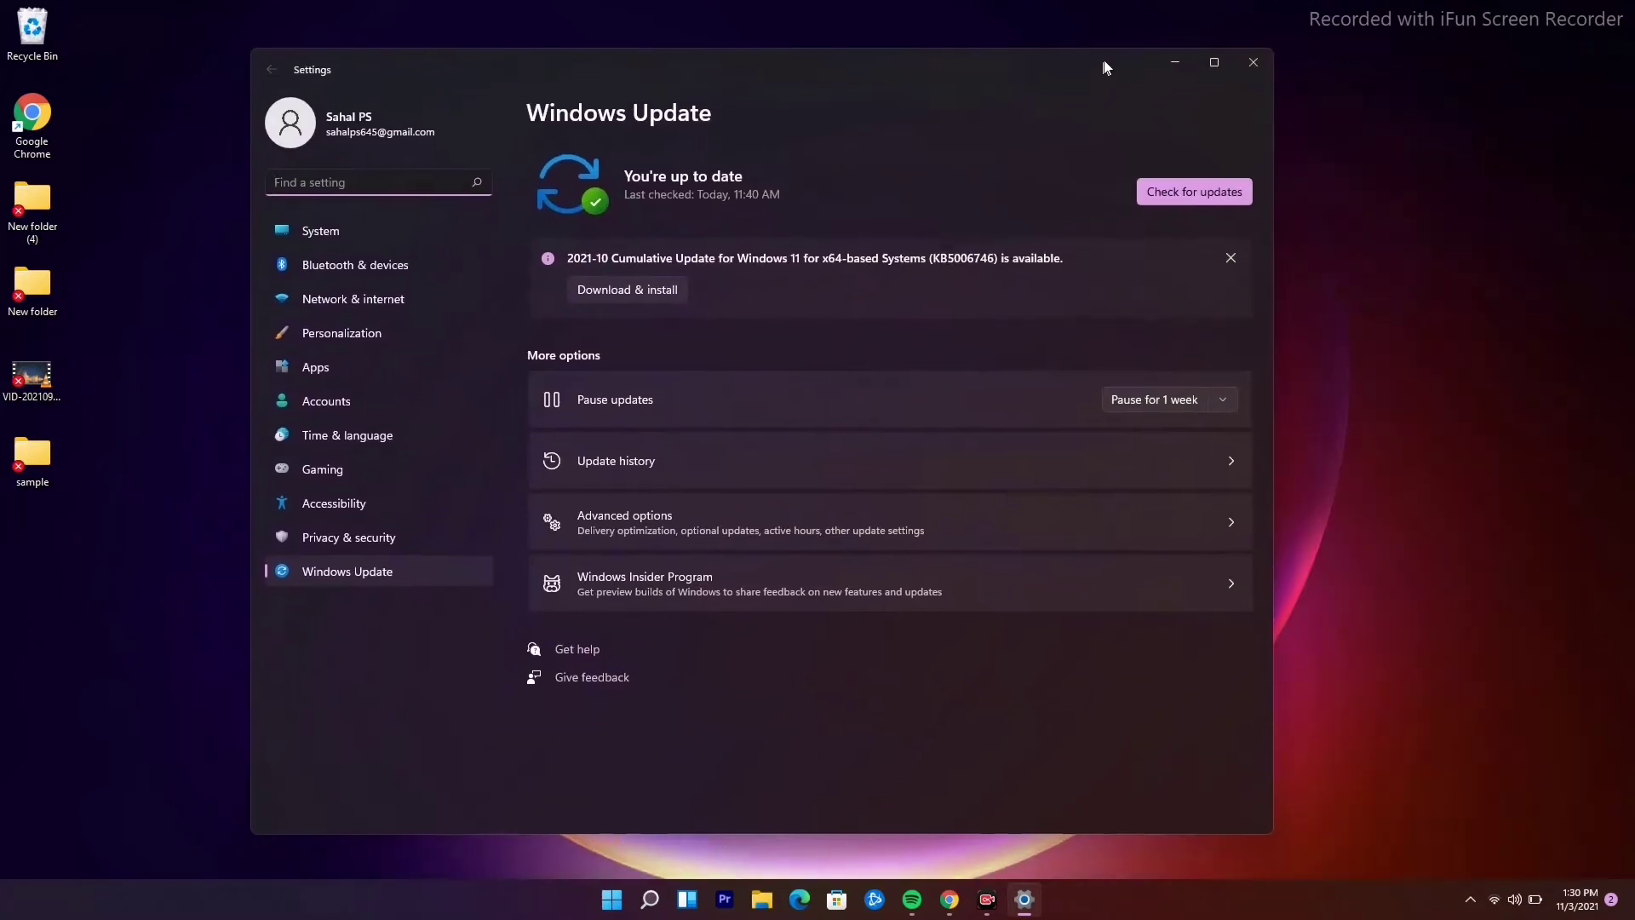
click(1207, 189)
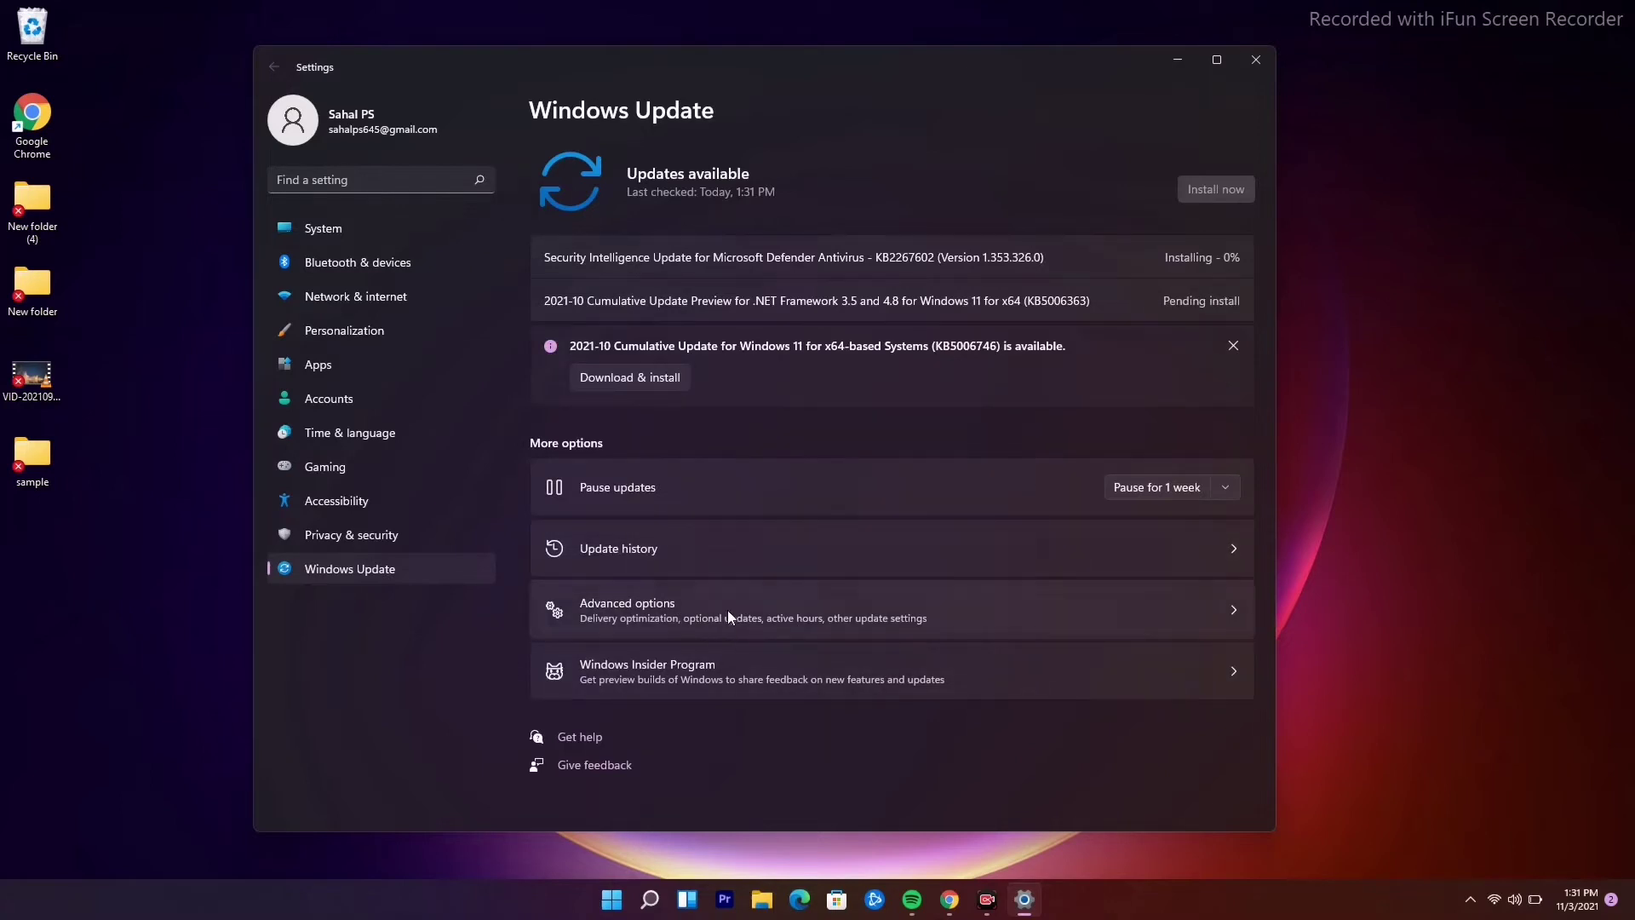
Review Advanced options and Optional updates, leaving the cumulative update unselected, then close Settings
click(913, 611)
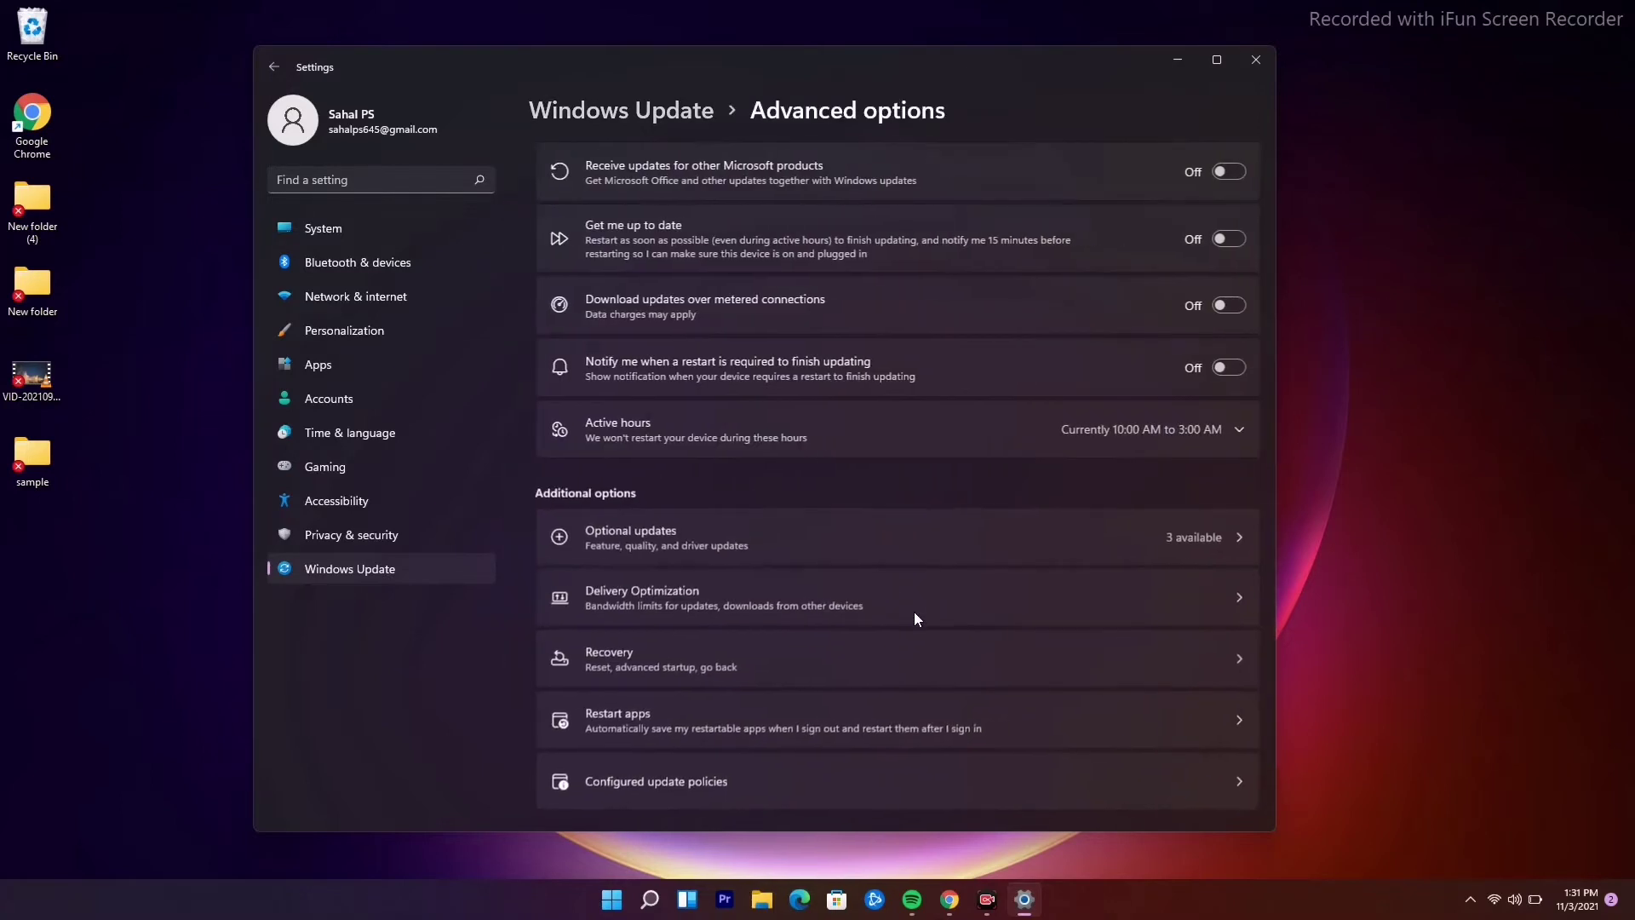
scroll(1029, 387, down, 2)
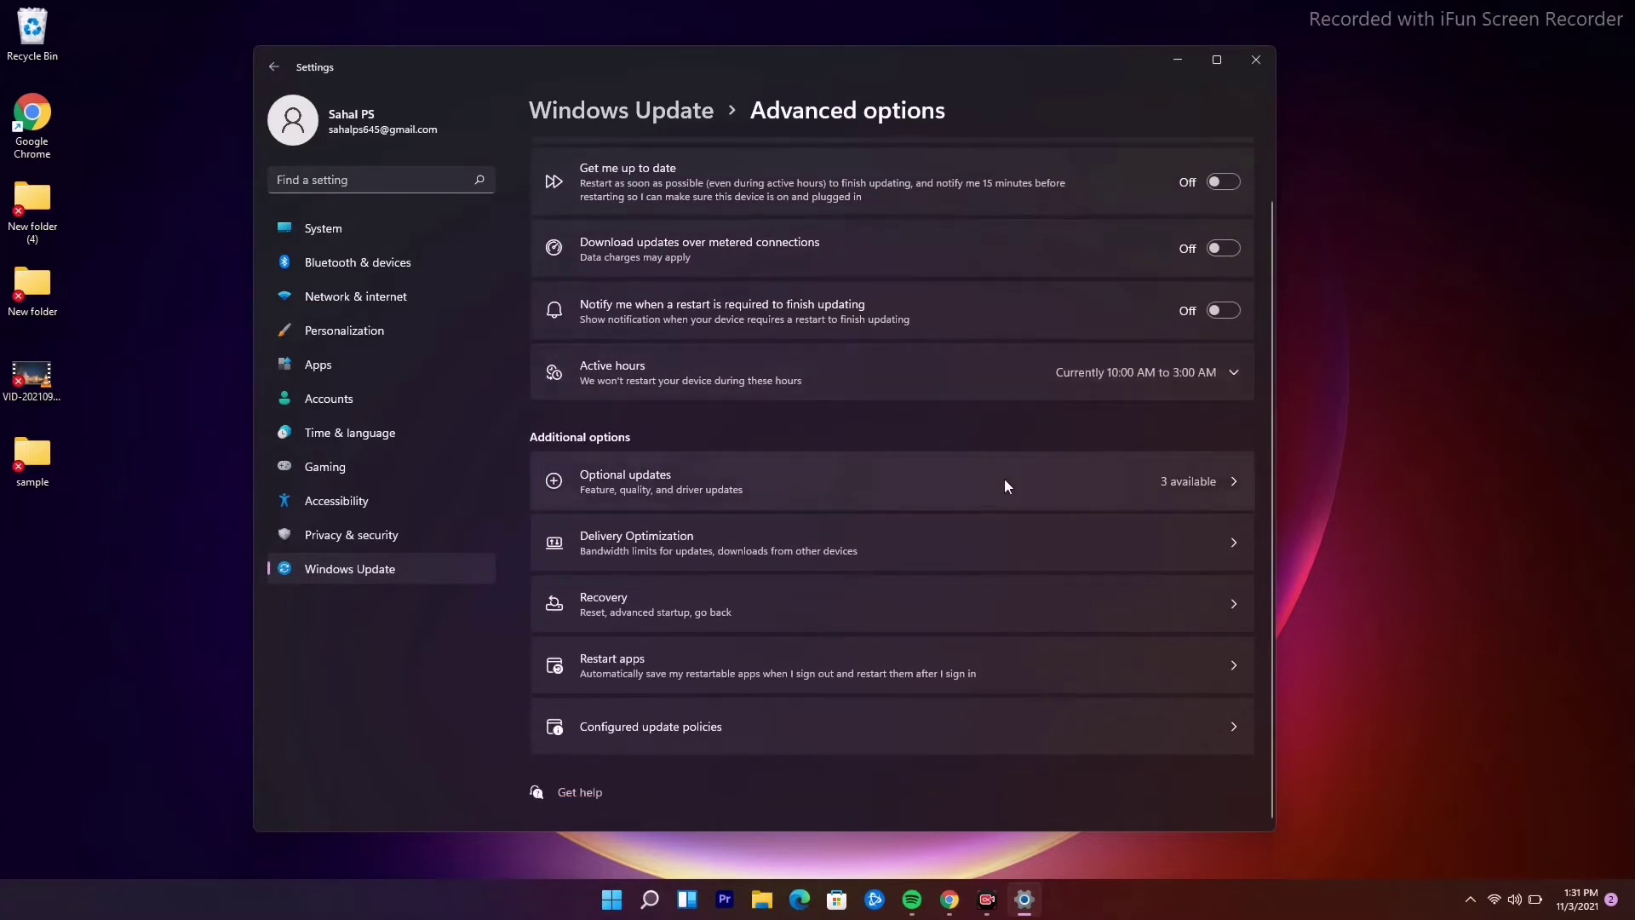
click(1098, 482)
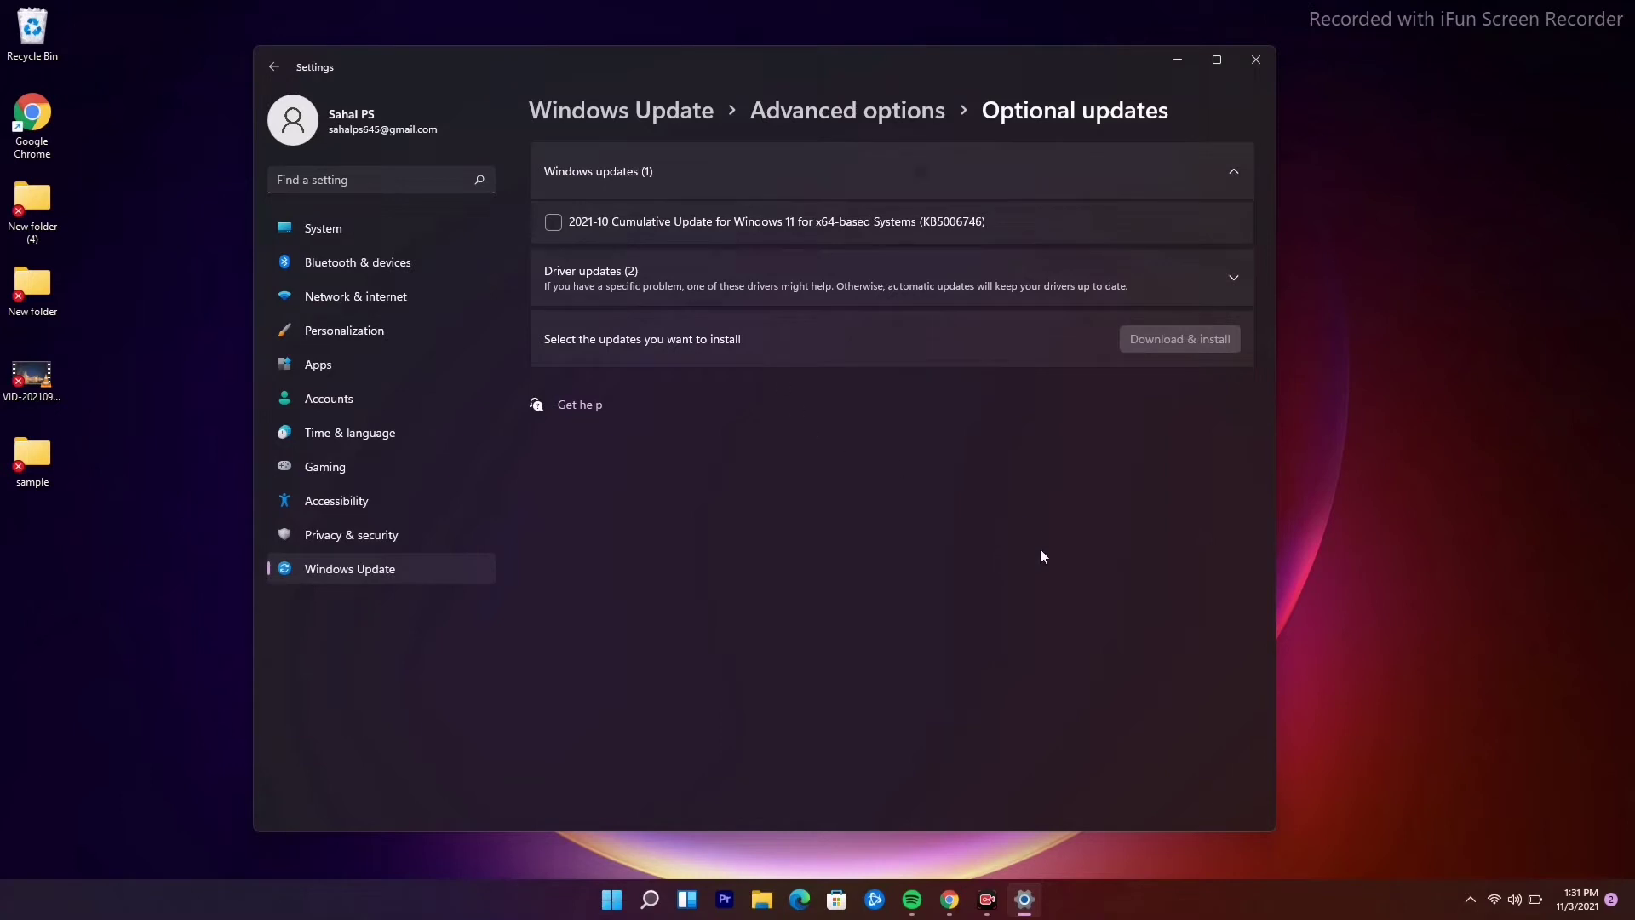
click(1257, 69)
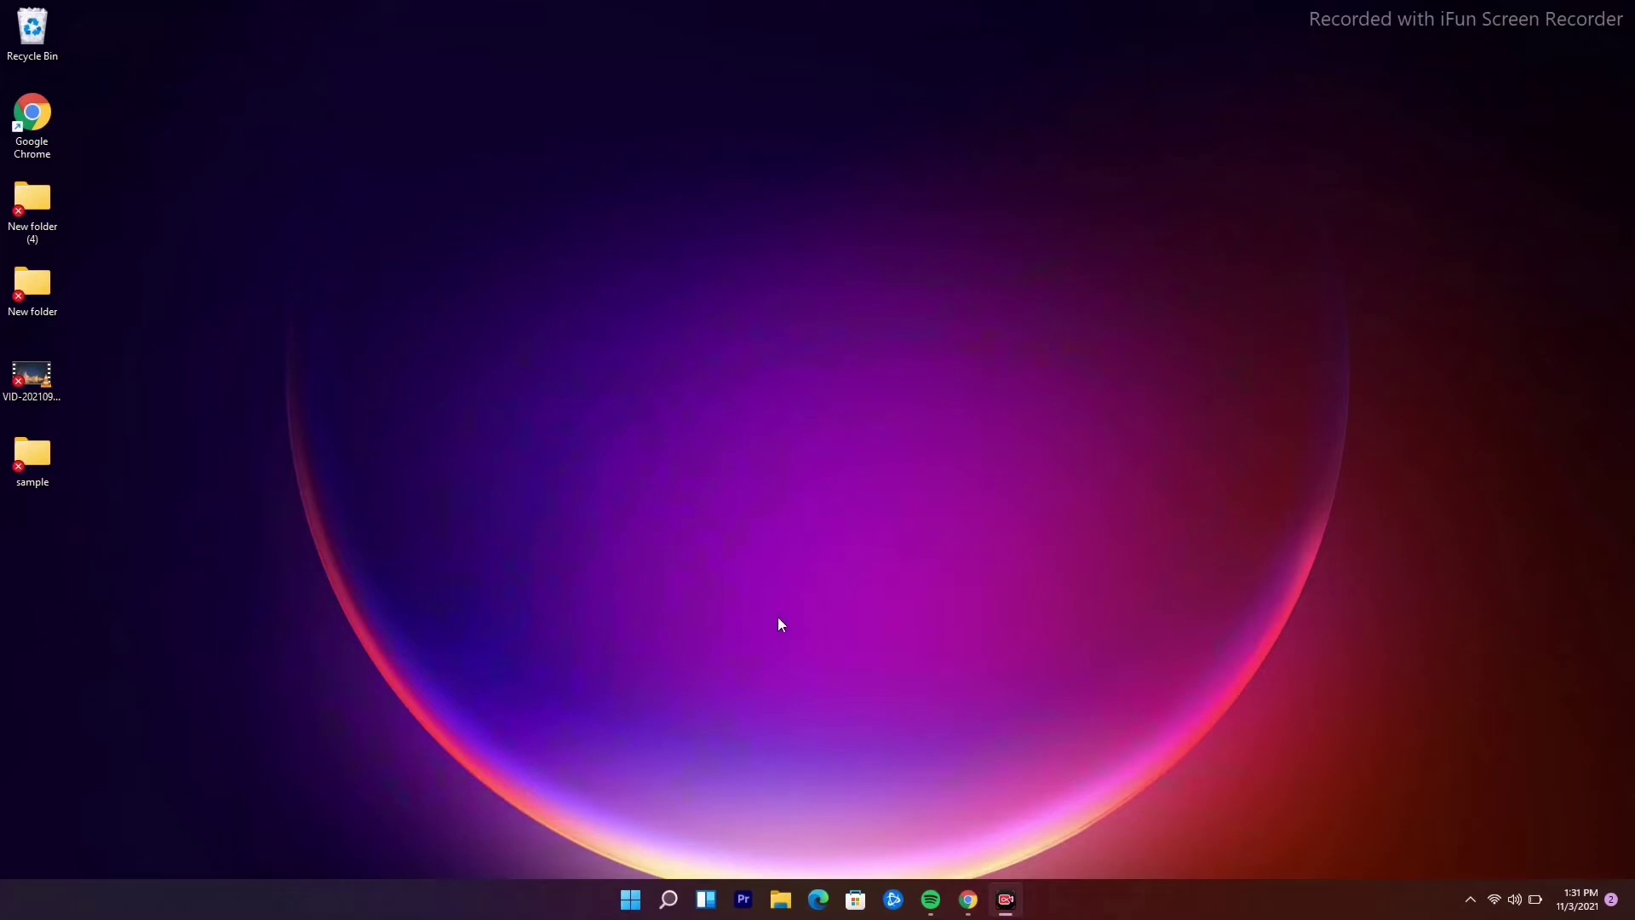
Search Start for 'cmd' and launch Command Prompt as administrator
click(668, 899)
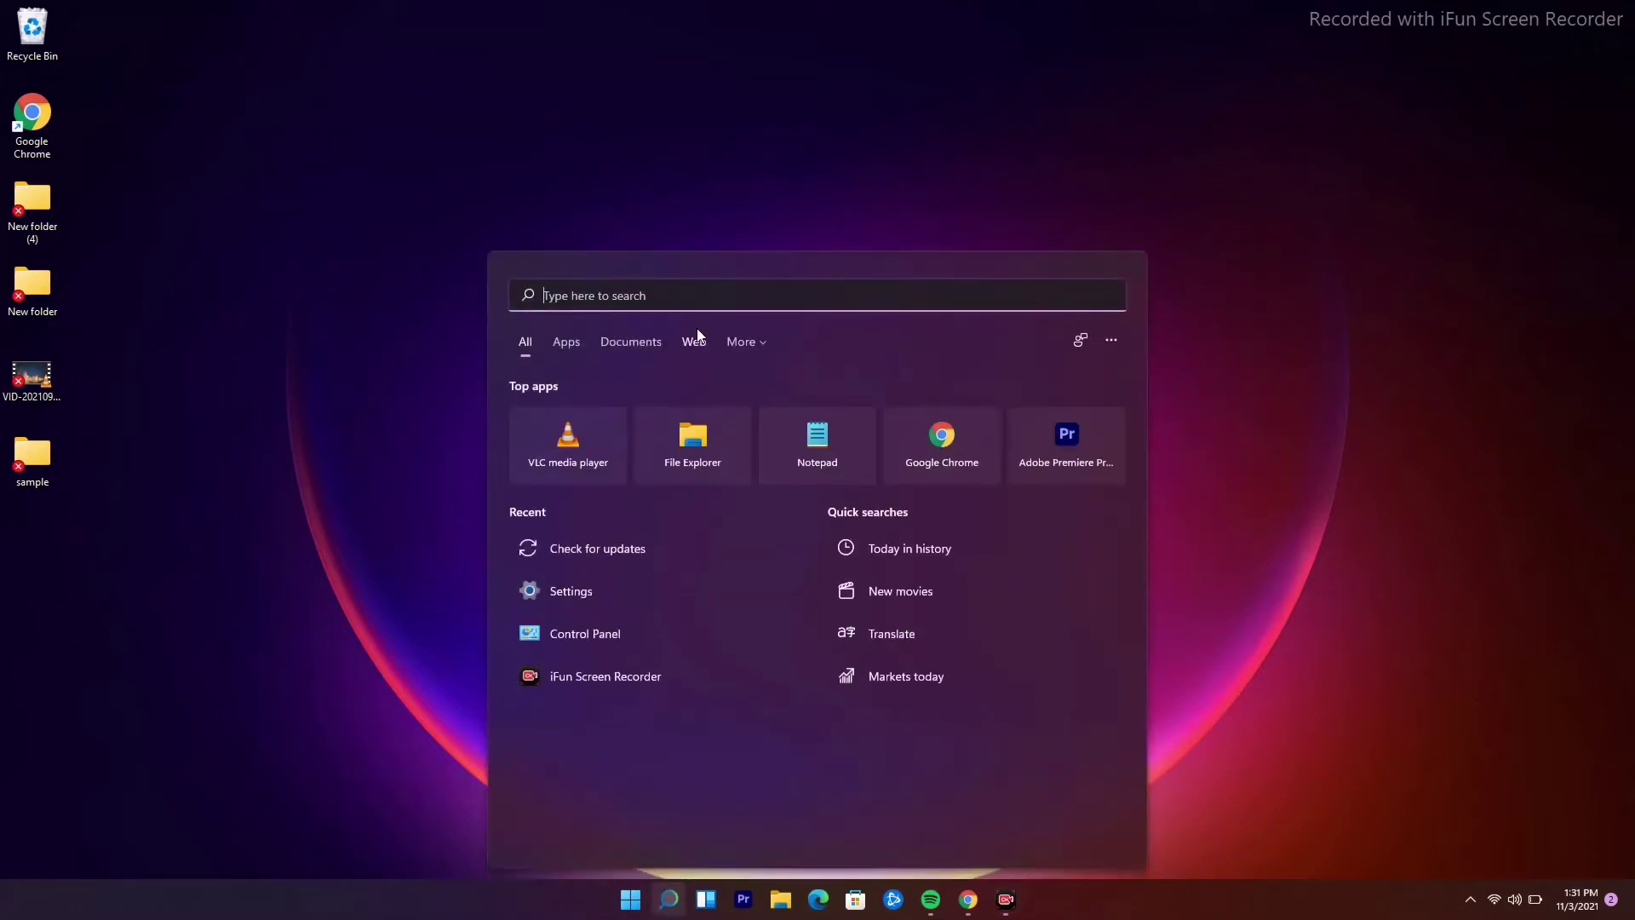
text(cmd)
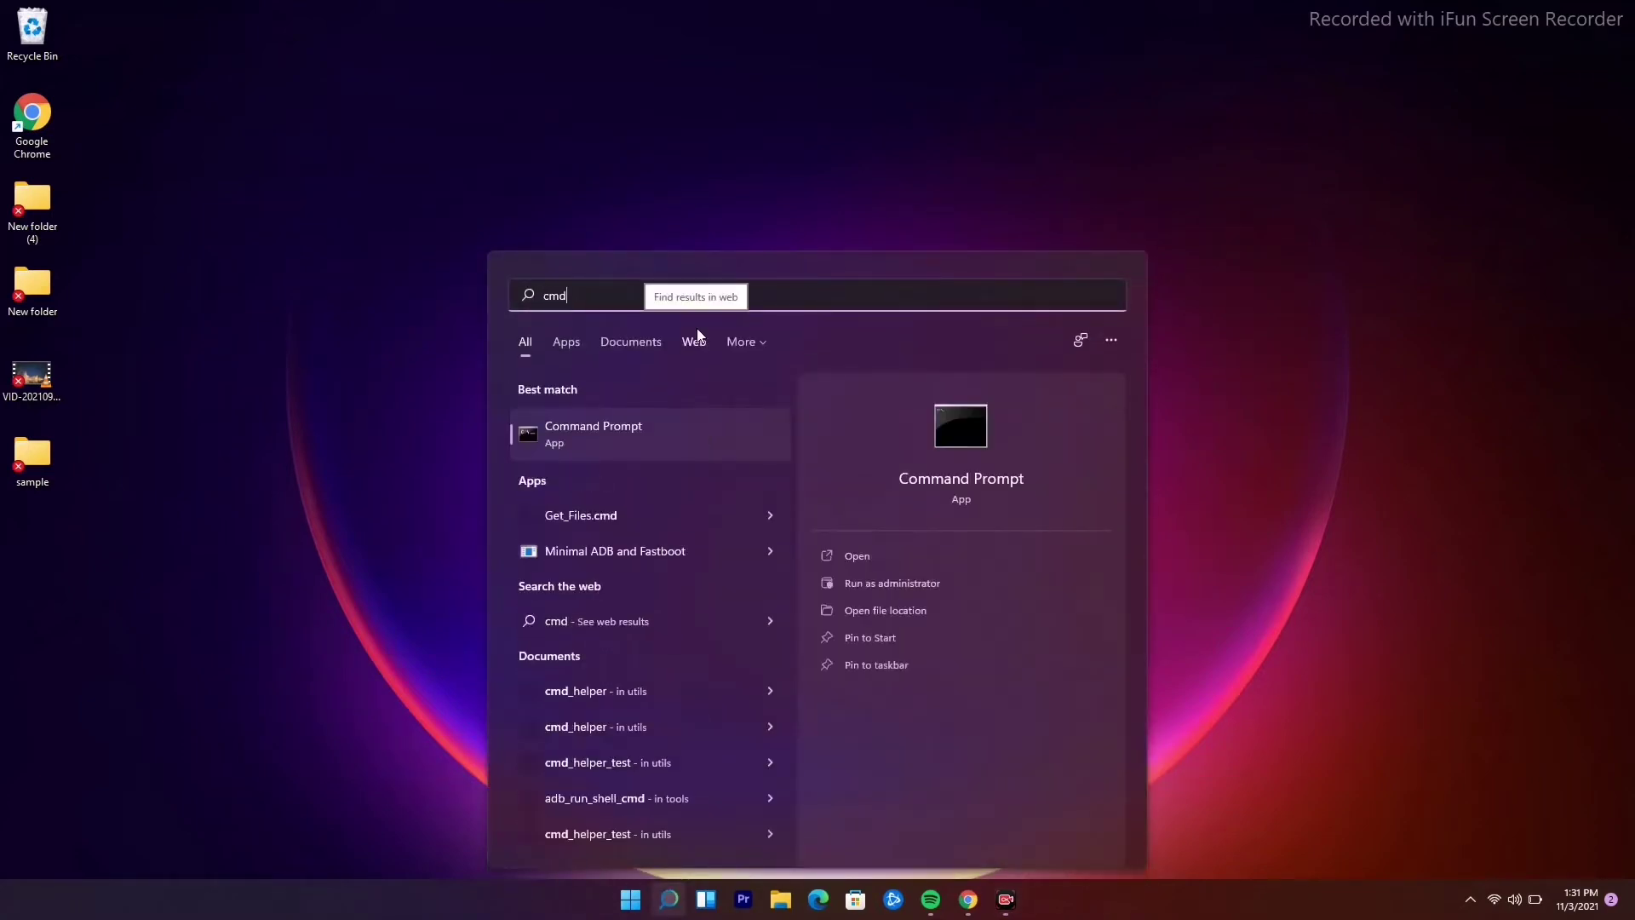
click(945, 592)
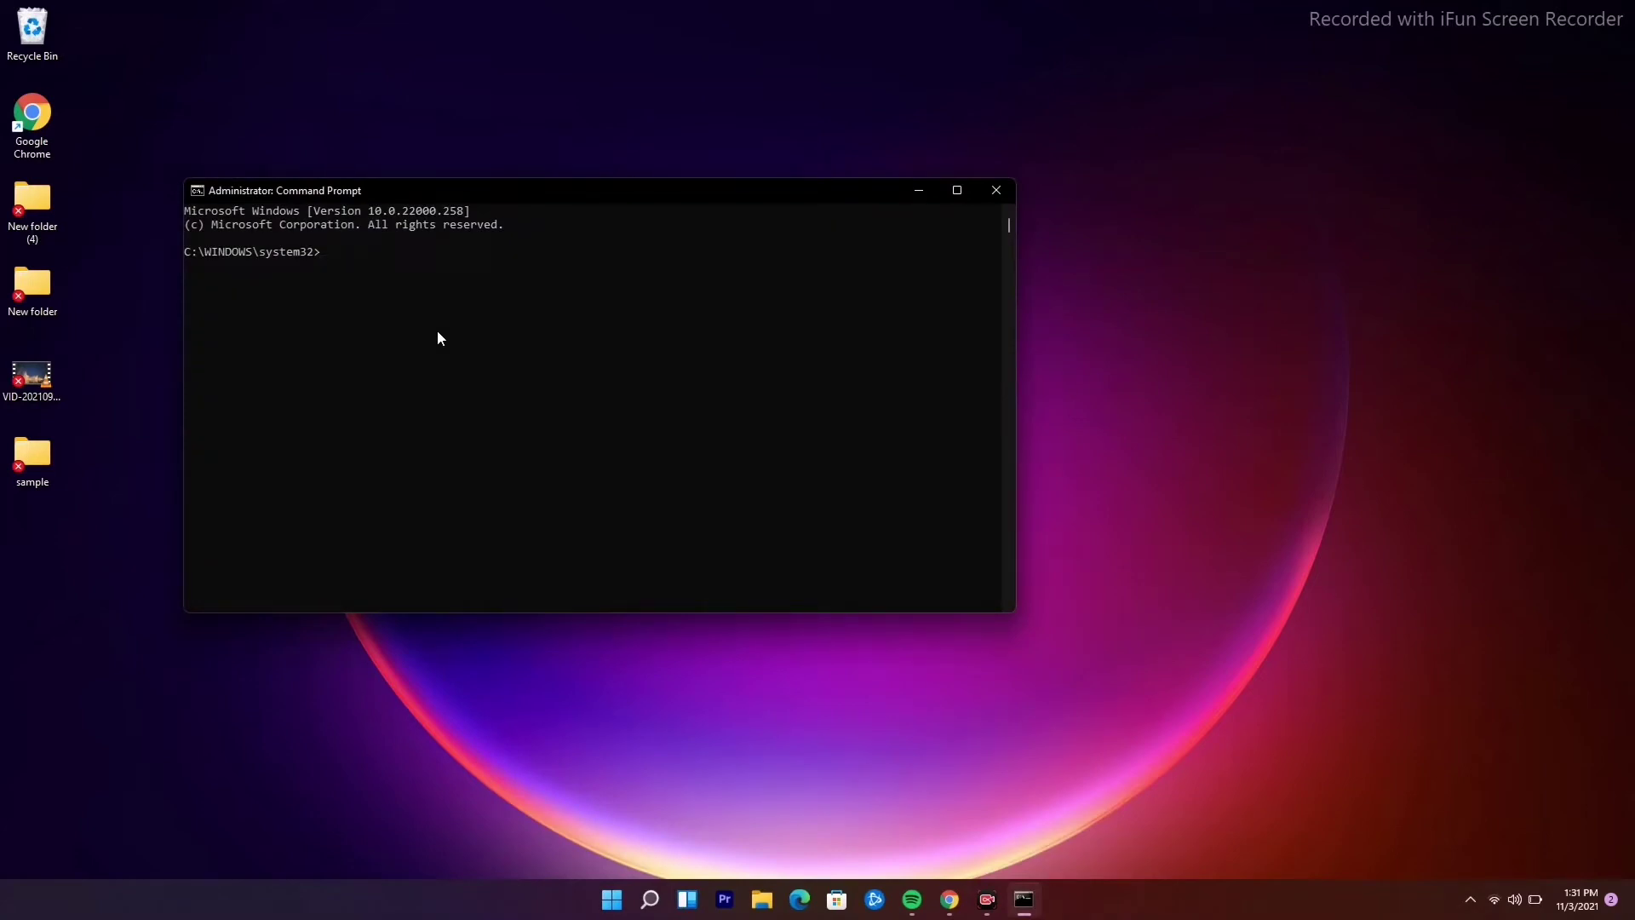
Run 'sfc /scannow' in the administrator Command Prompt and minimize it during verification
text(sfc /scannow)
key(Return)
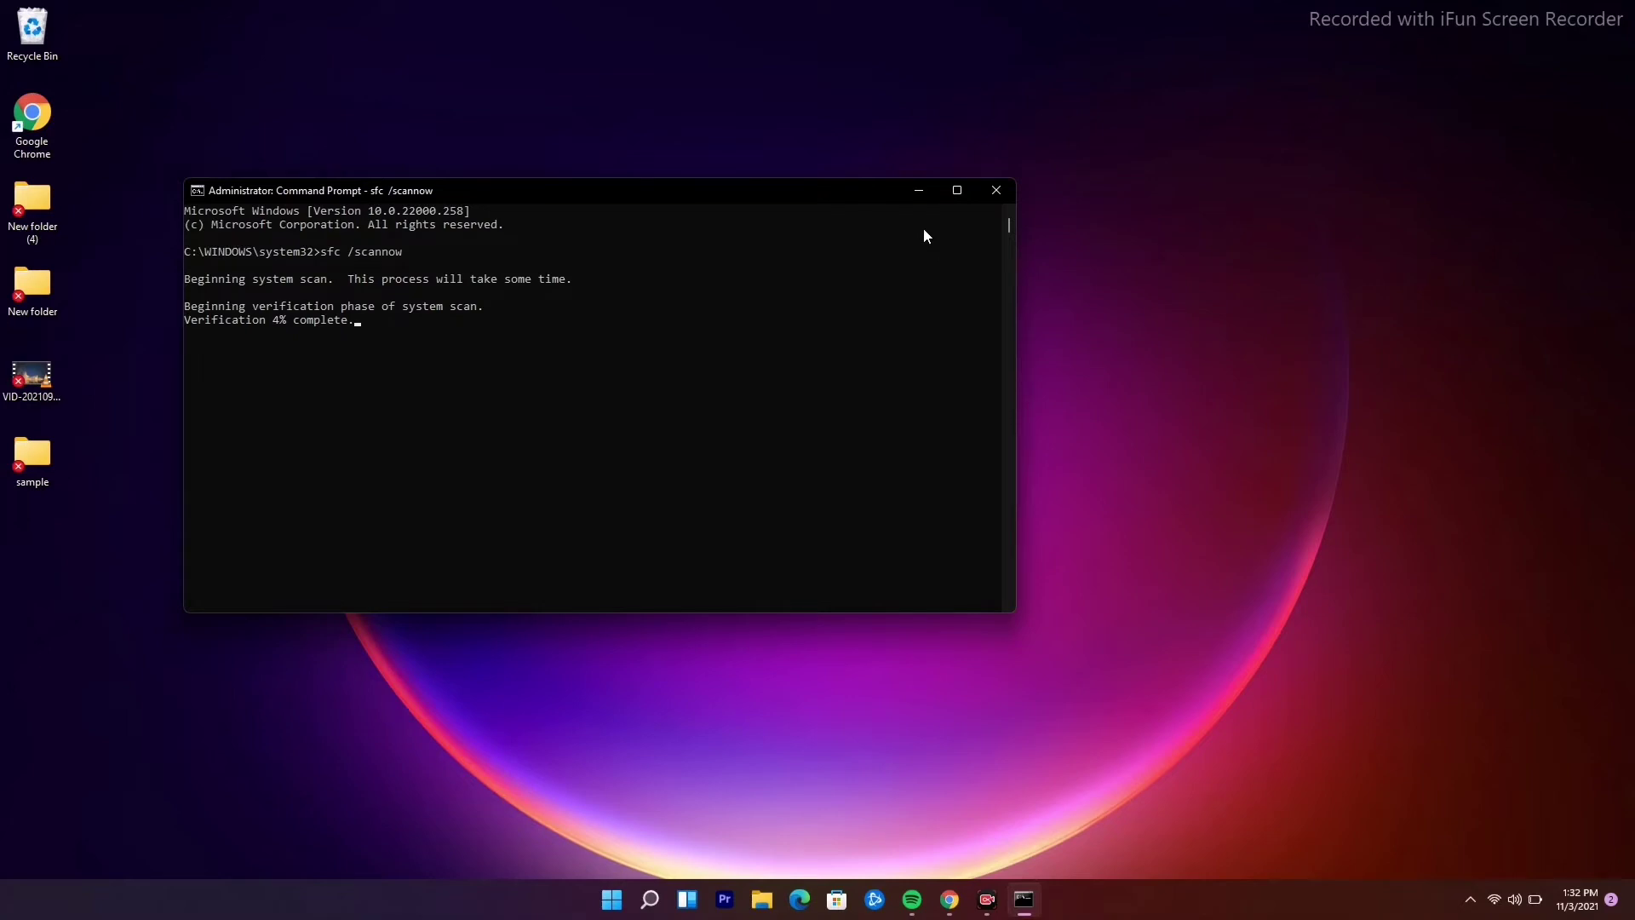
click(918, 193)
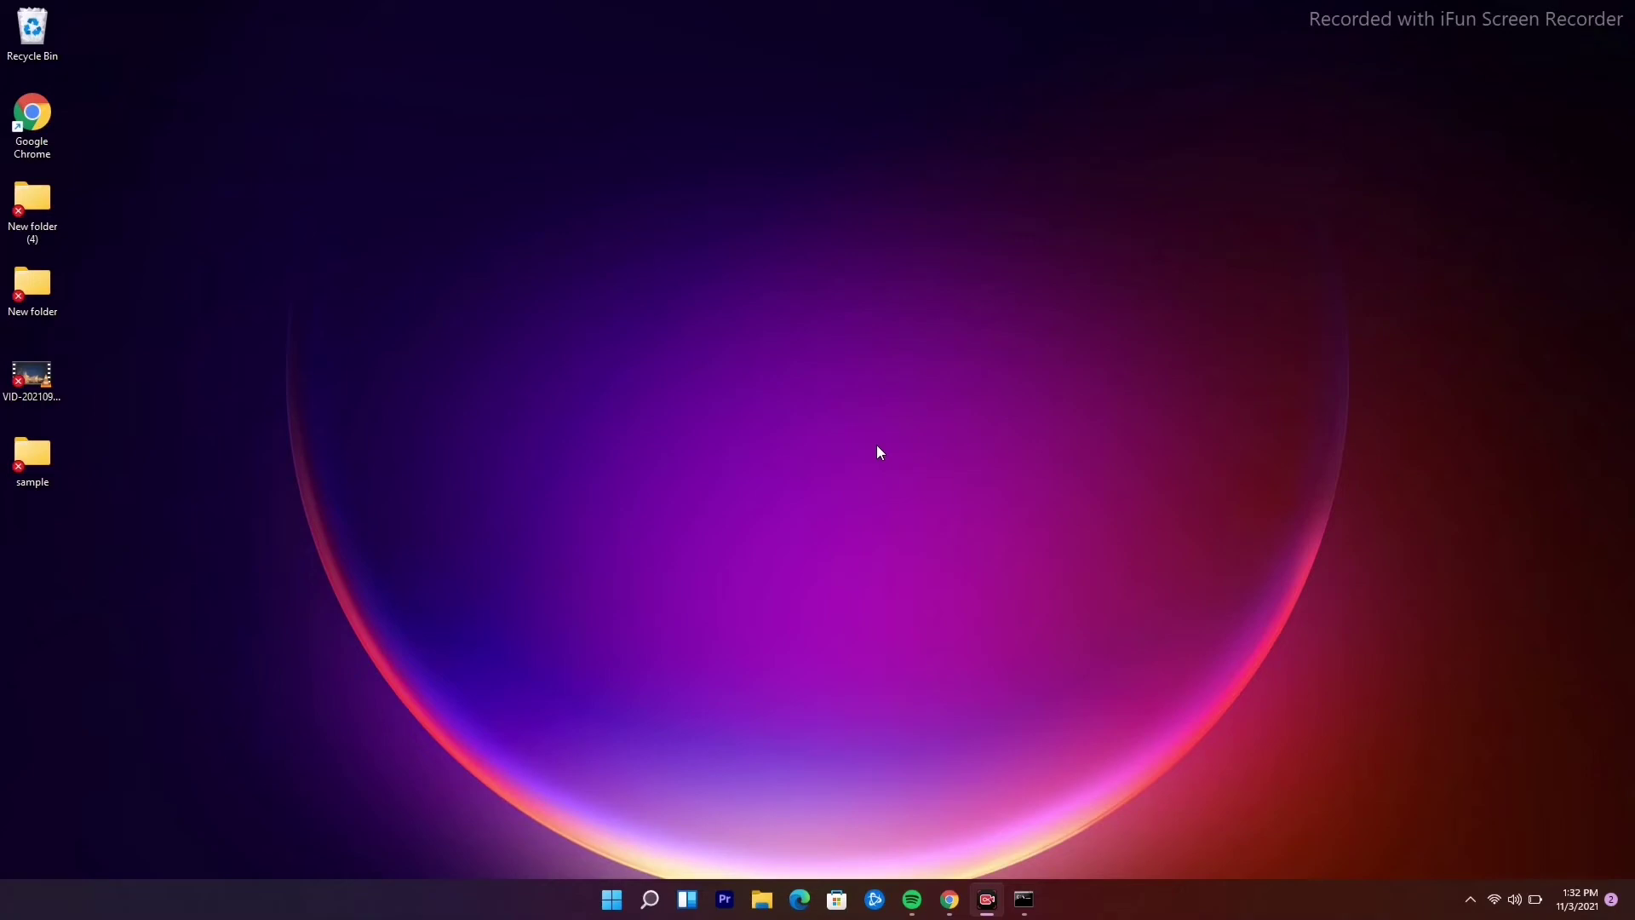
Search Start for 'sysdm.cpl', open System Properties, and shift its window slightly right
click(613, 901)
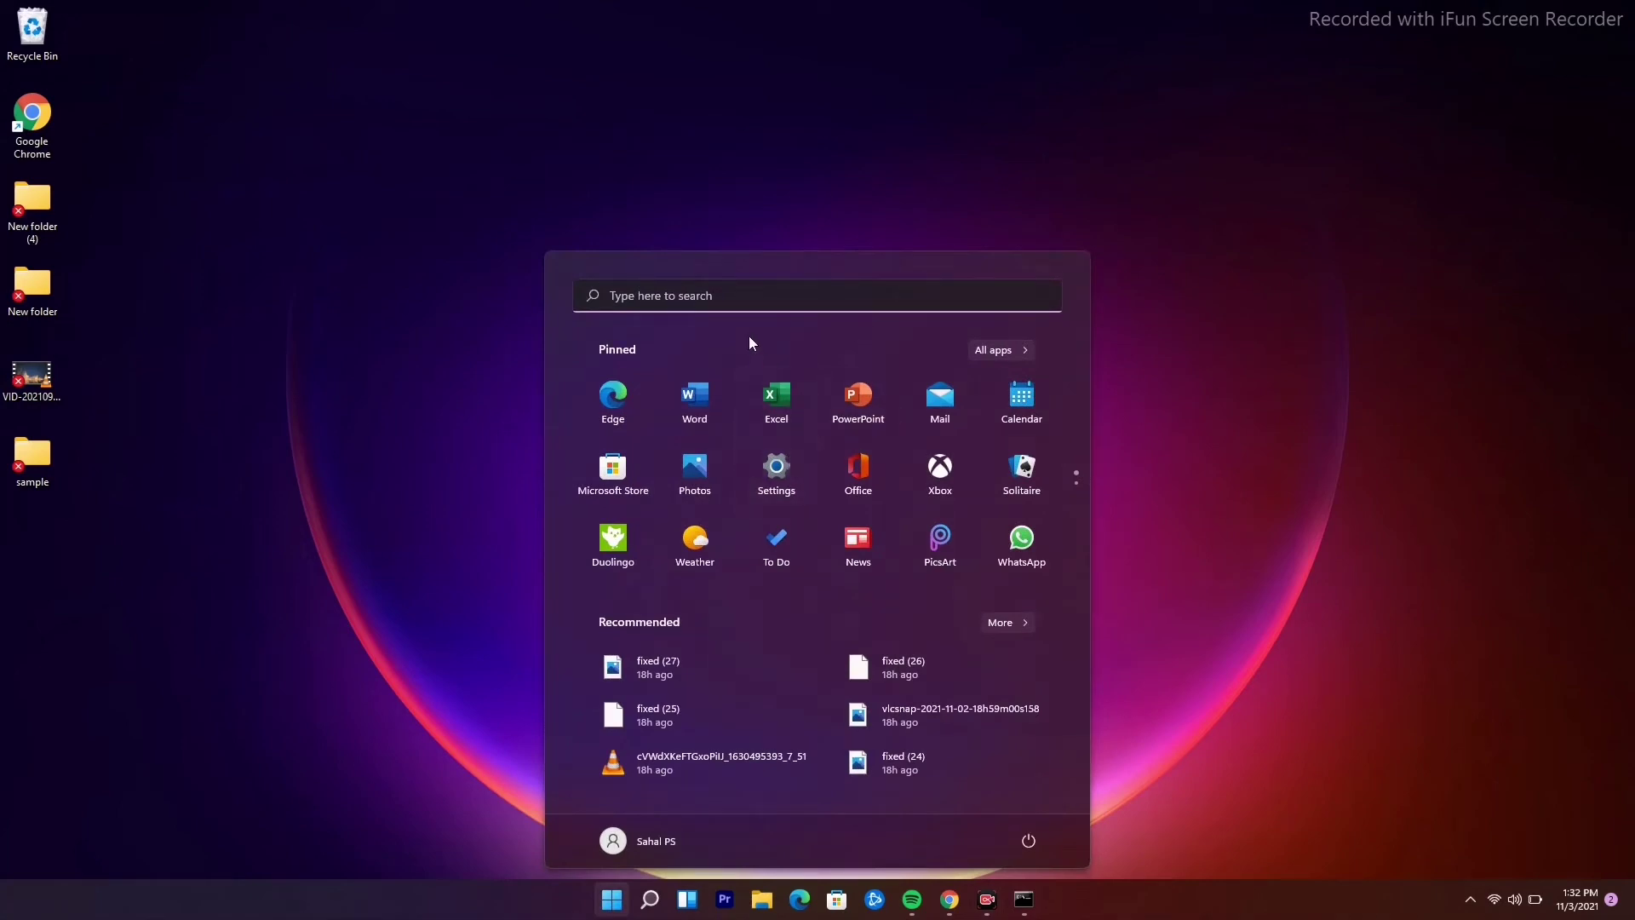
click(736, 298)
text(sy)
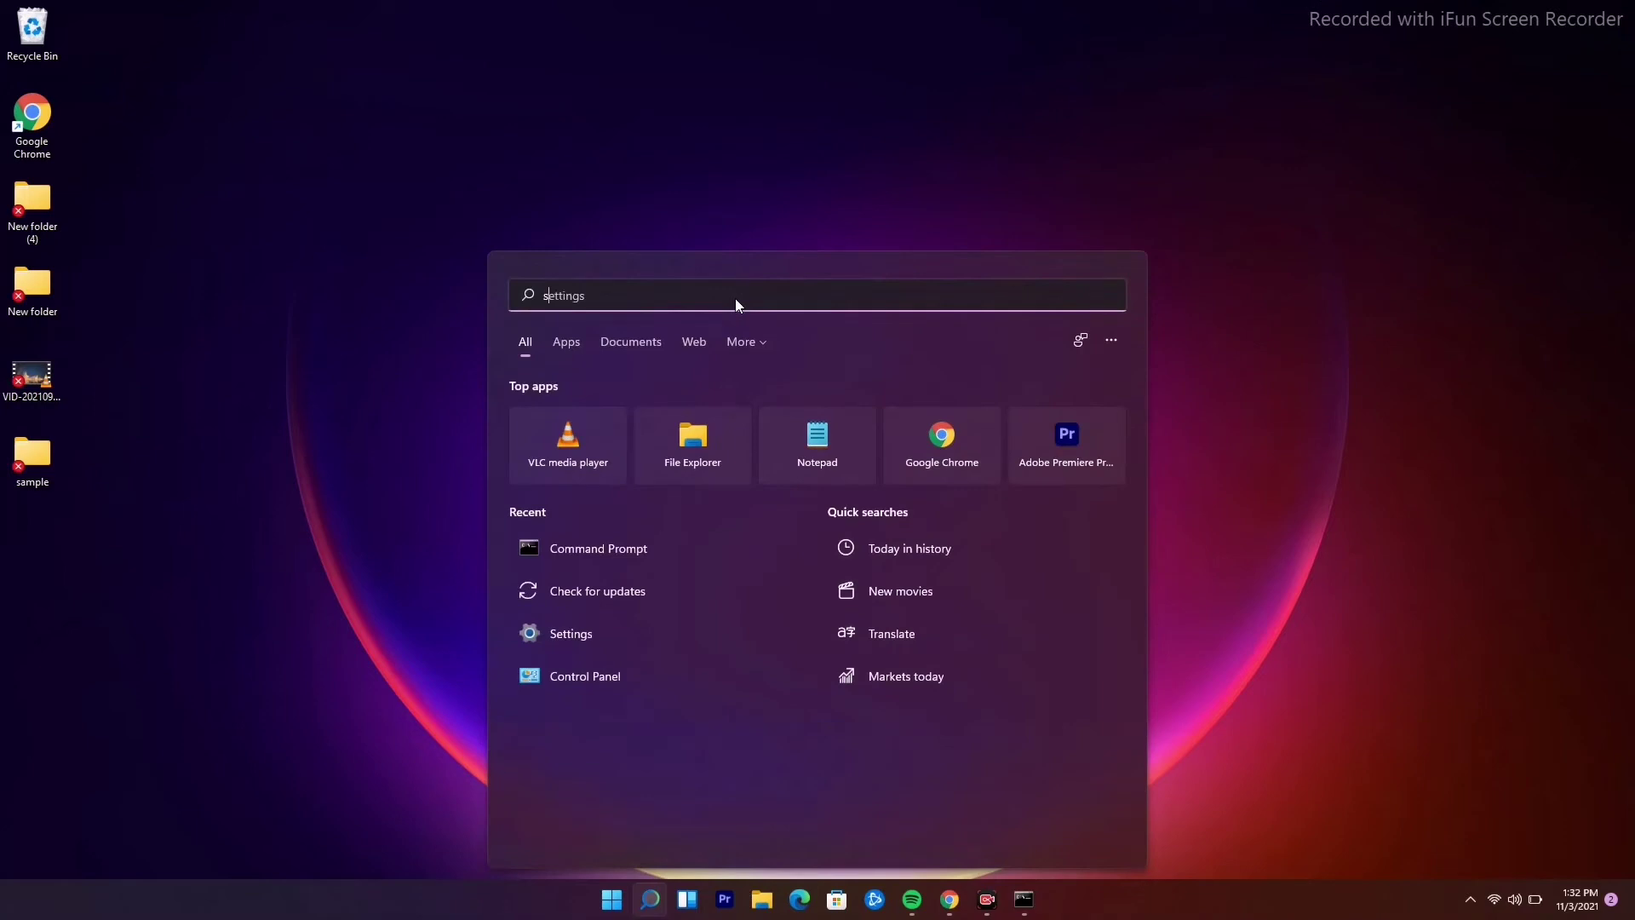
text(s)
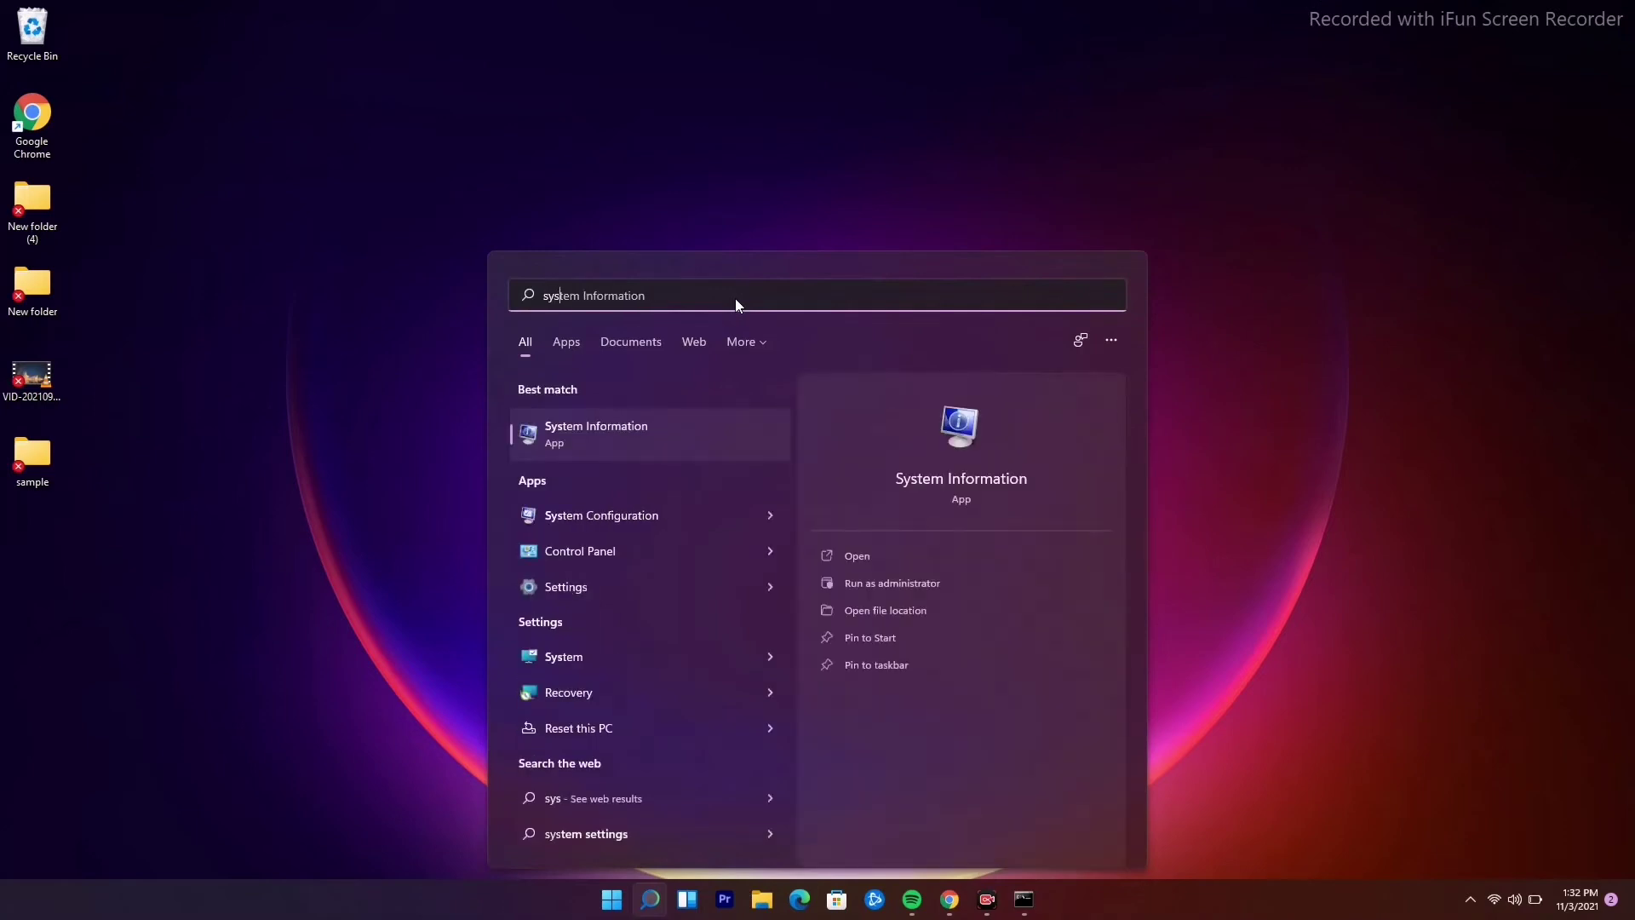
text(d)
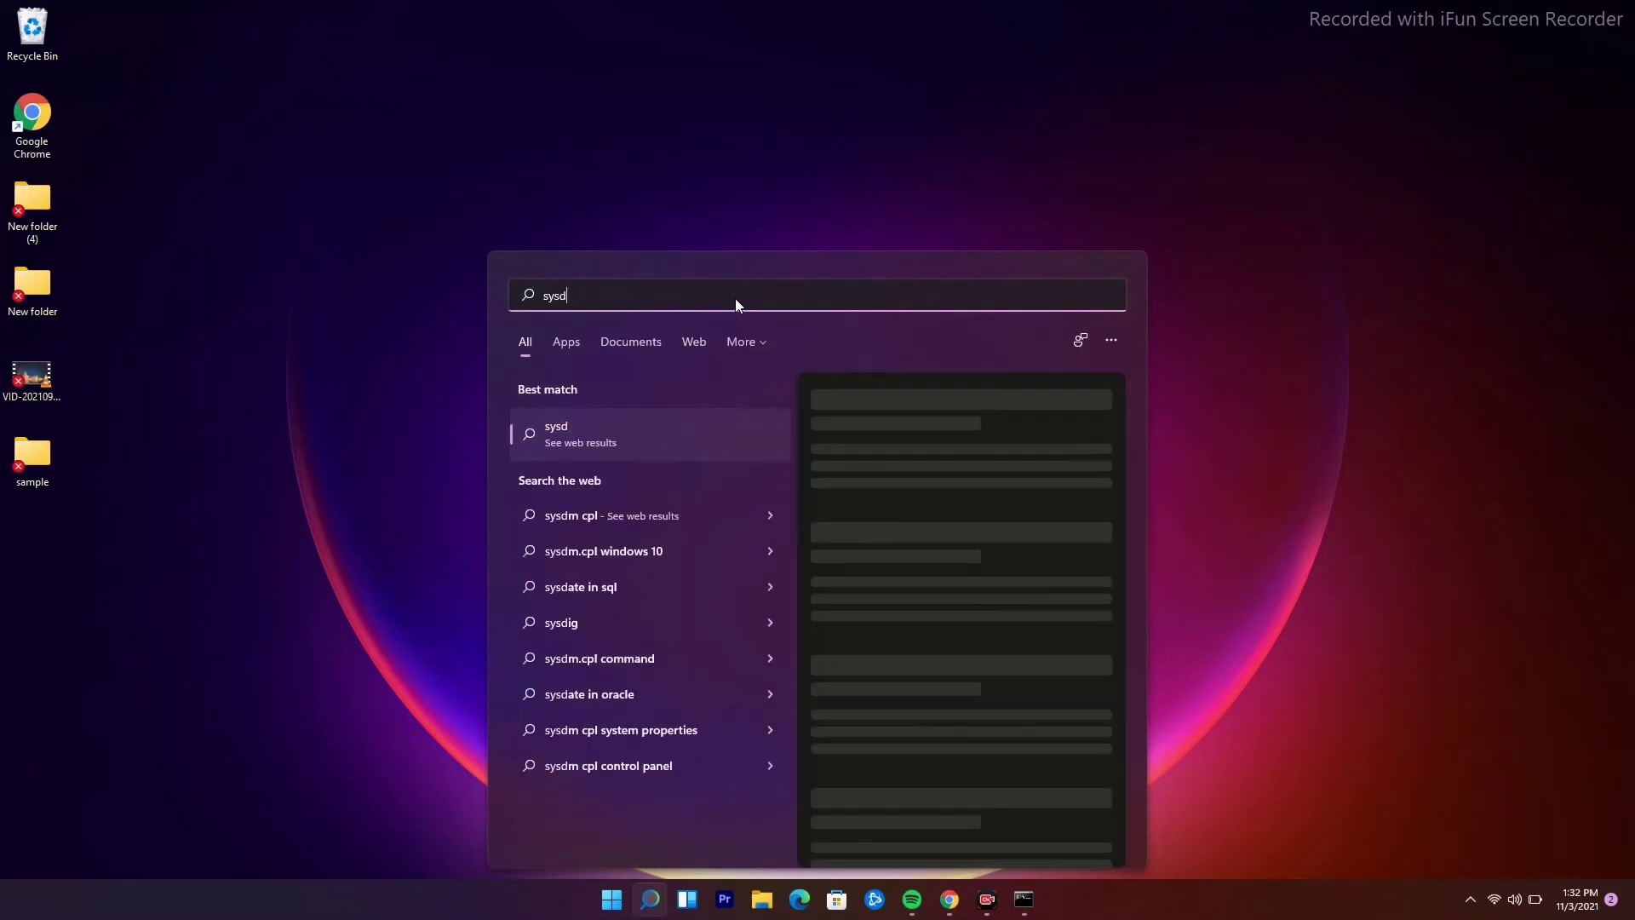
text(m.cpl)
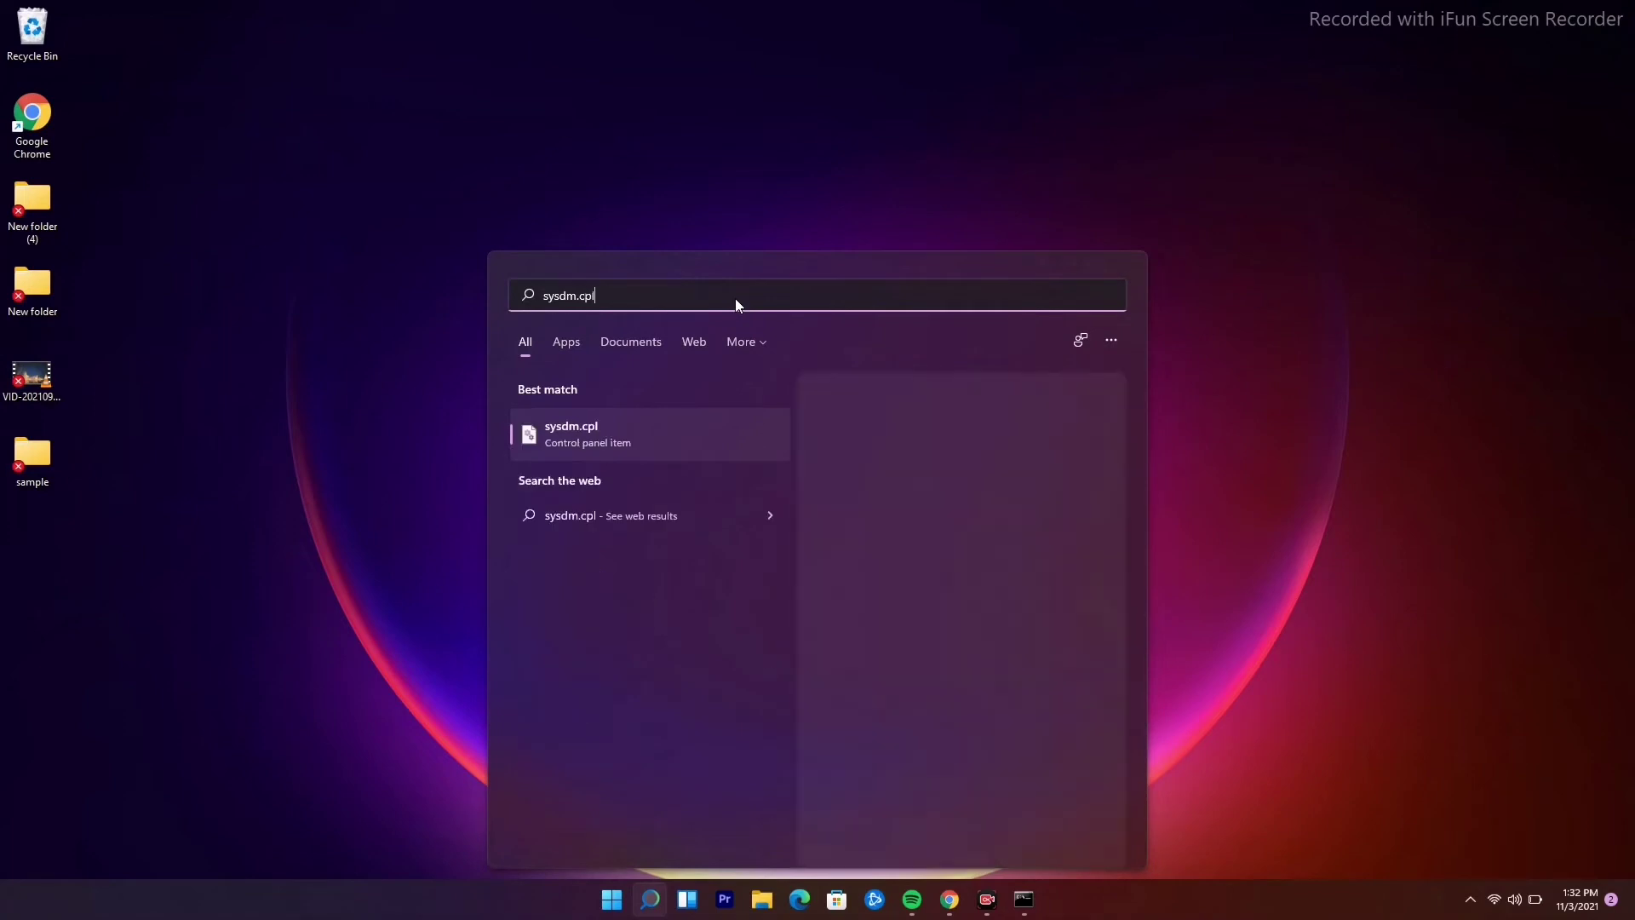
click(686, 441)
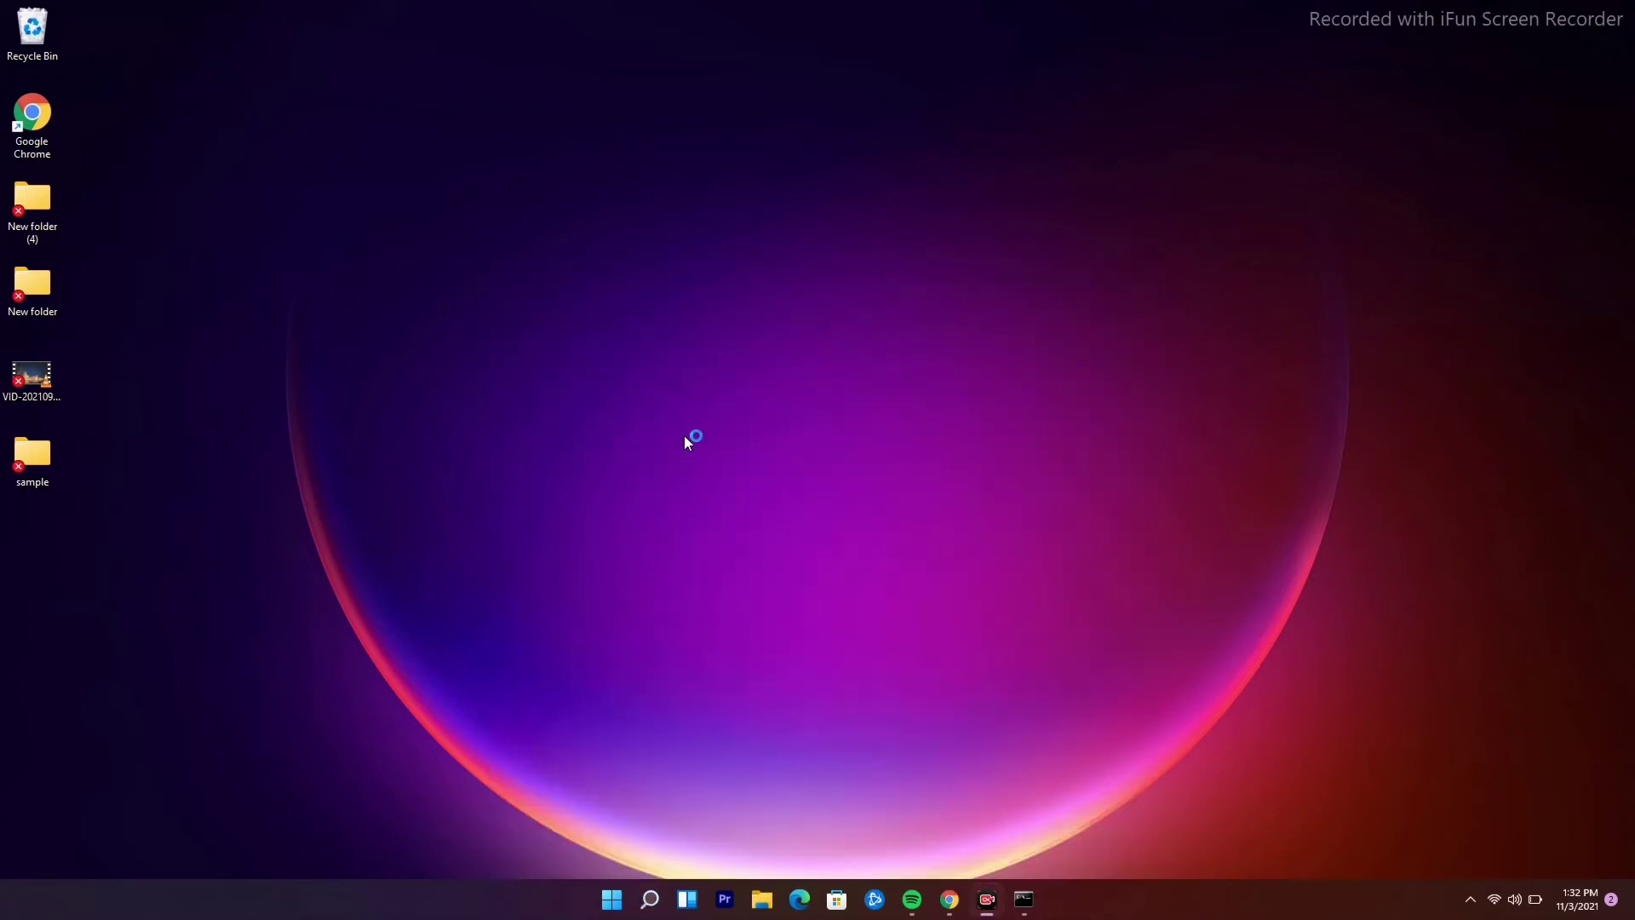
drag(236, 40, 458, 51)
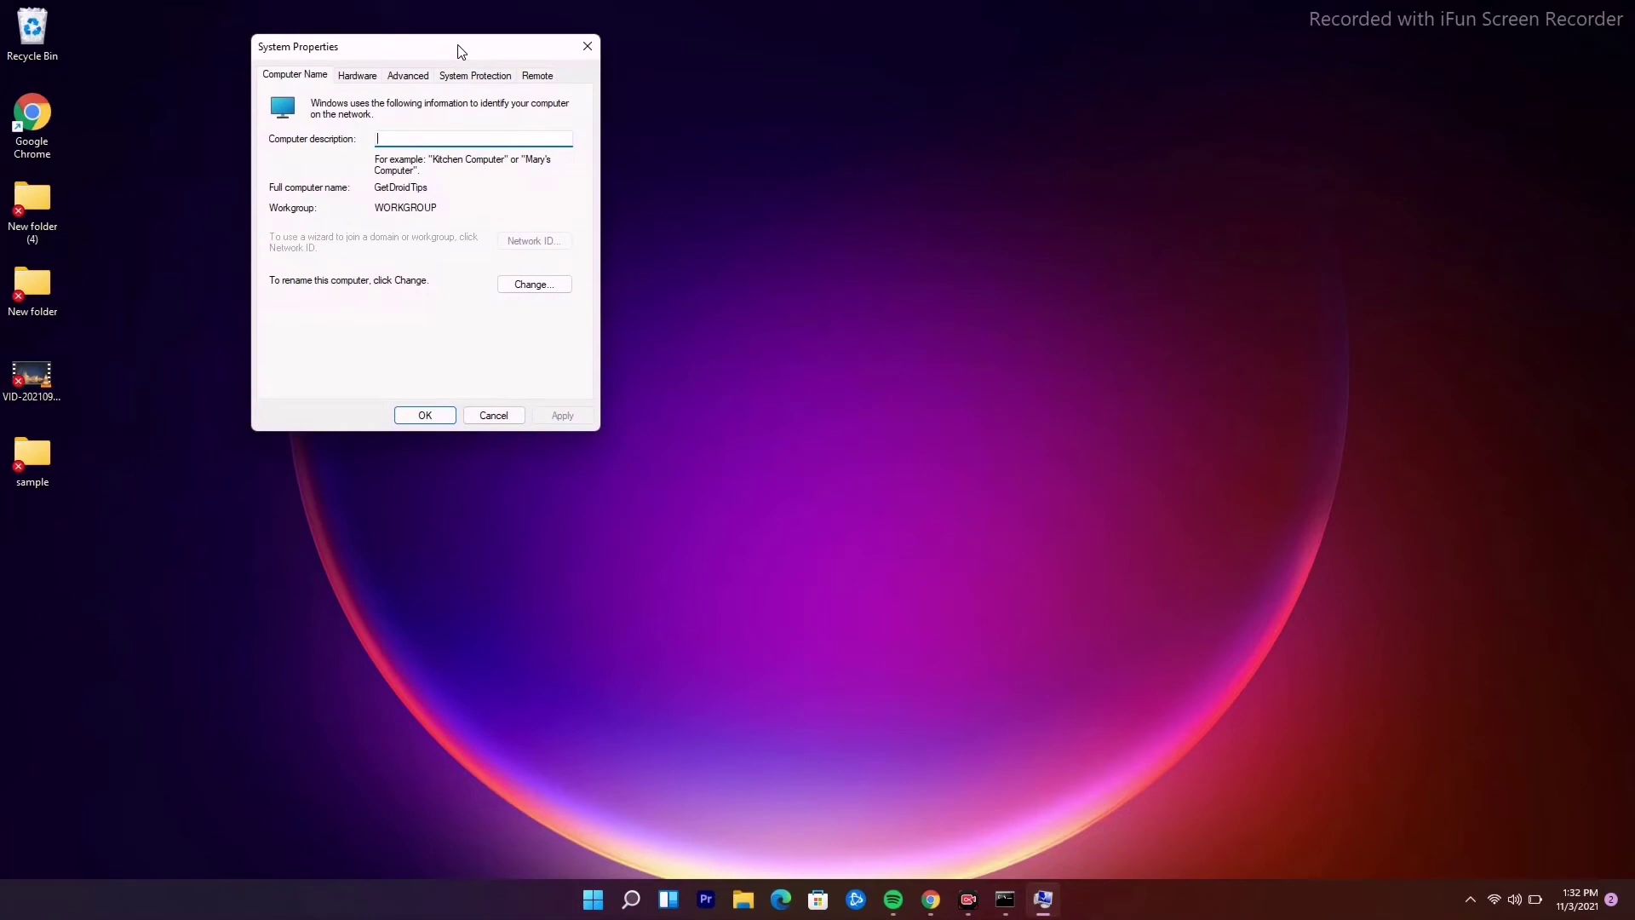
In Performance Options' Data Execution Prevention tab, select 'Turn on DEP for all programs except those I select'
click(408, 76)
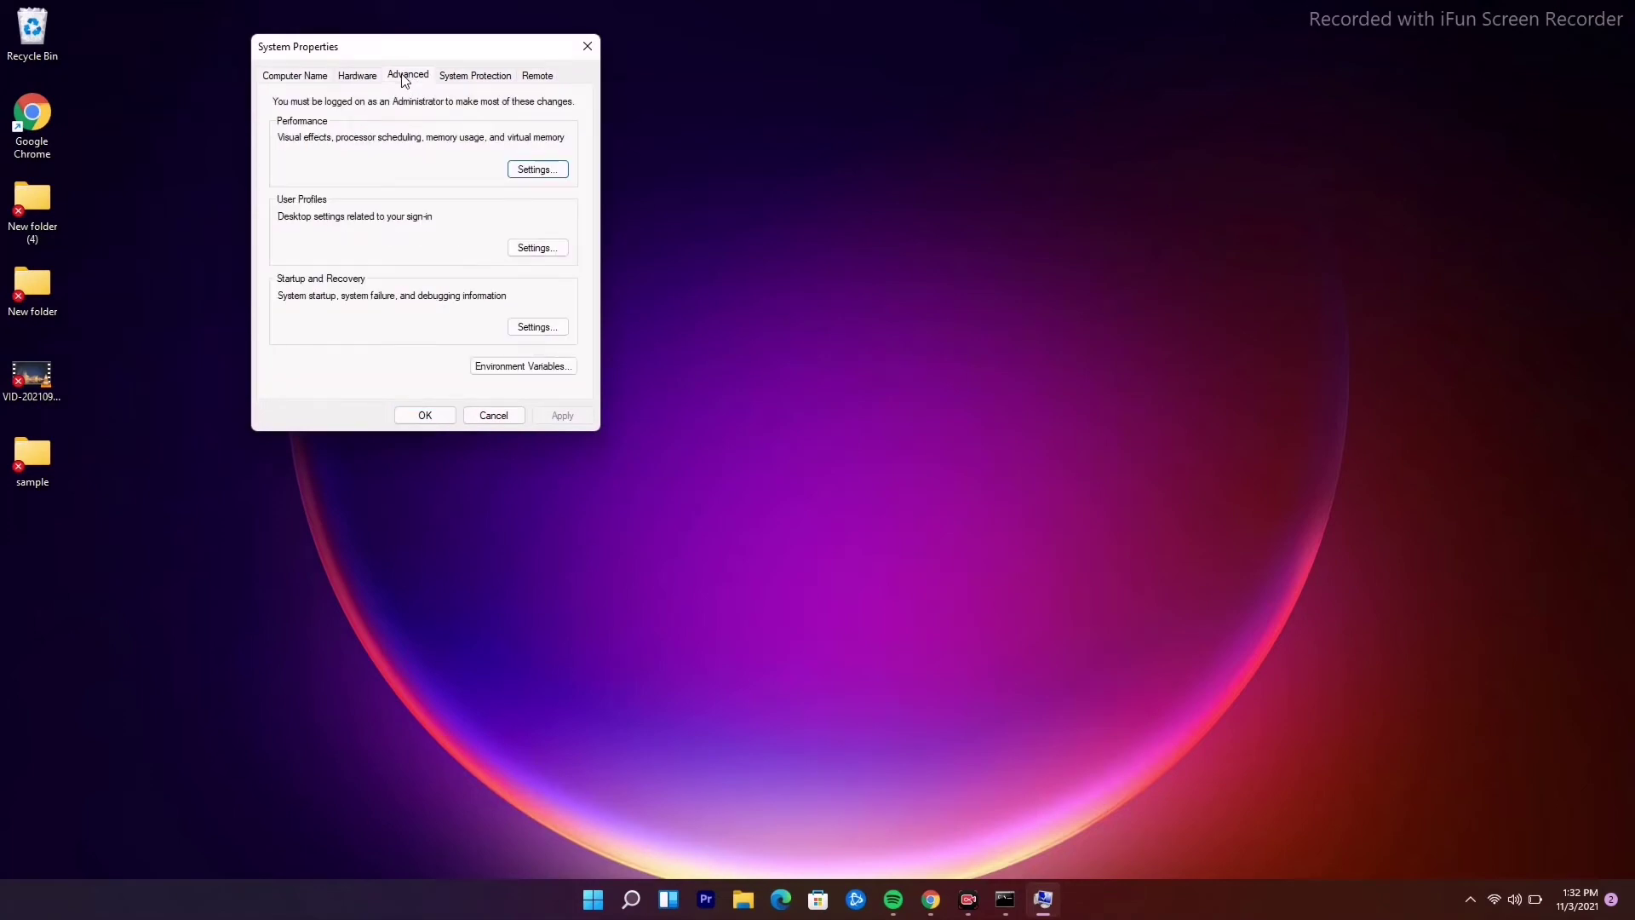
click(526, 172)
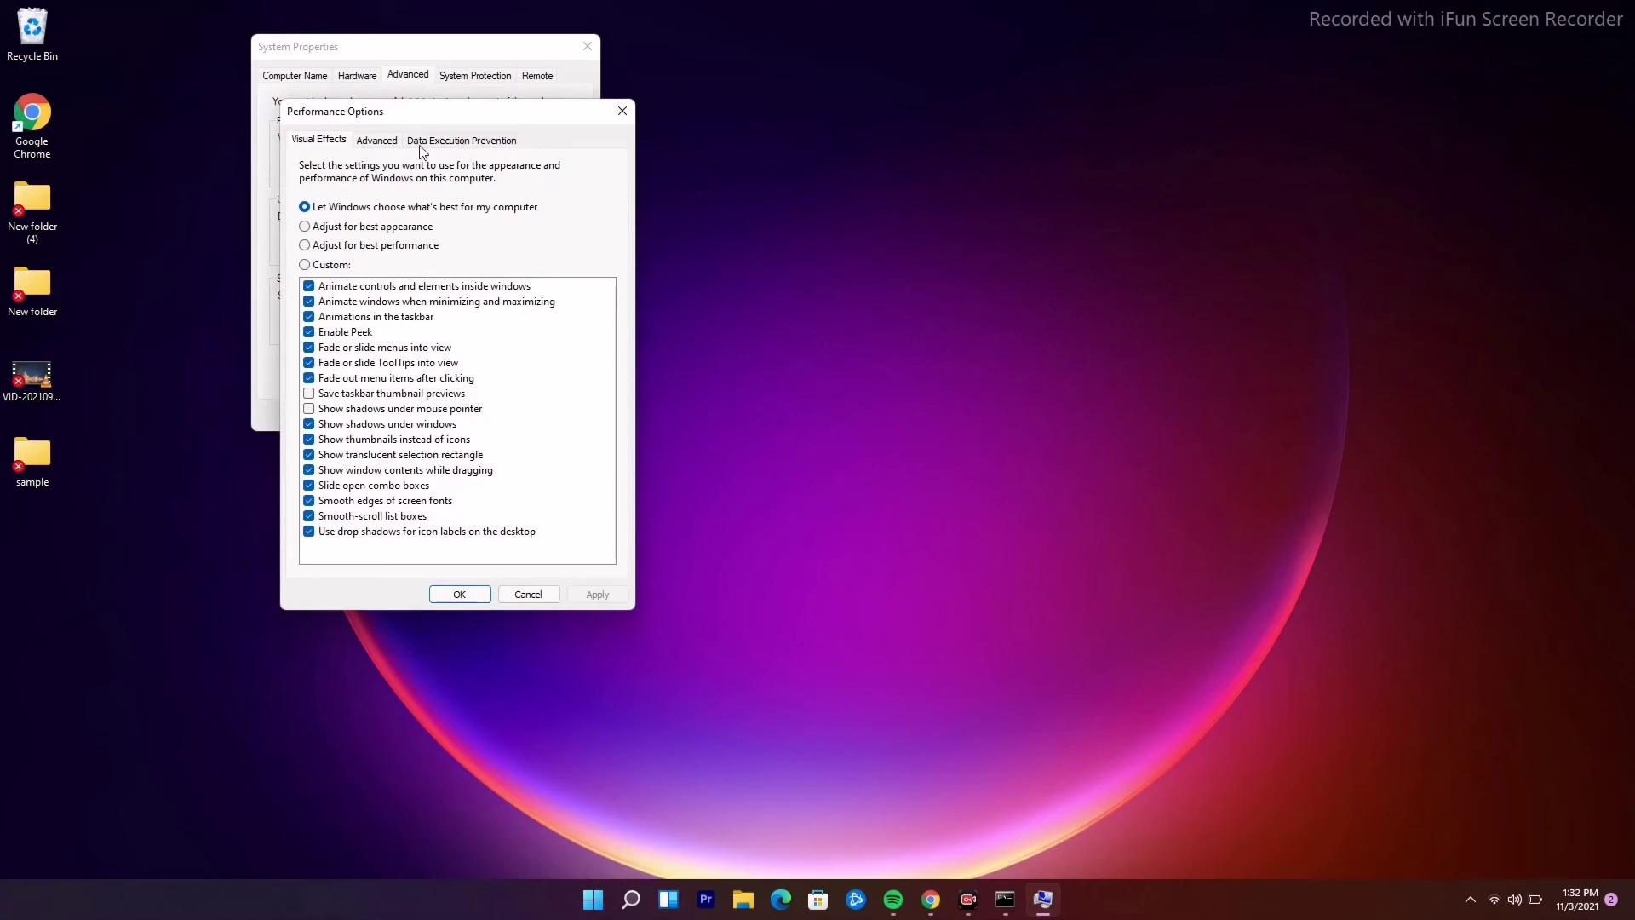
click(462, 141)
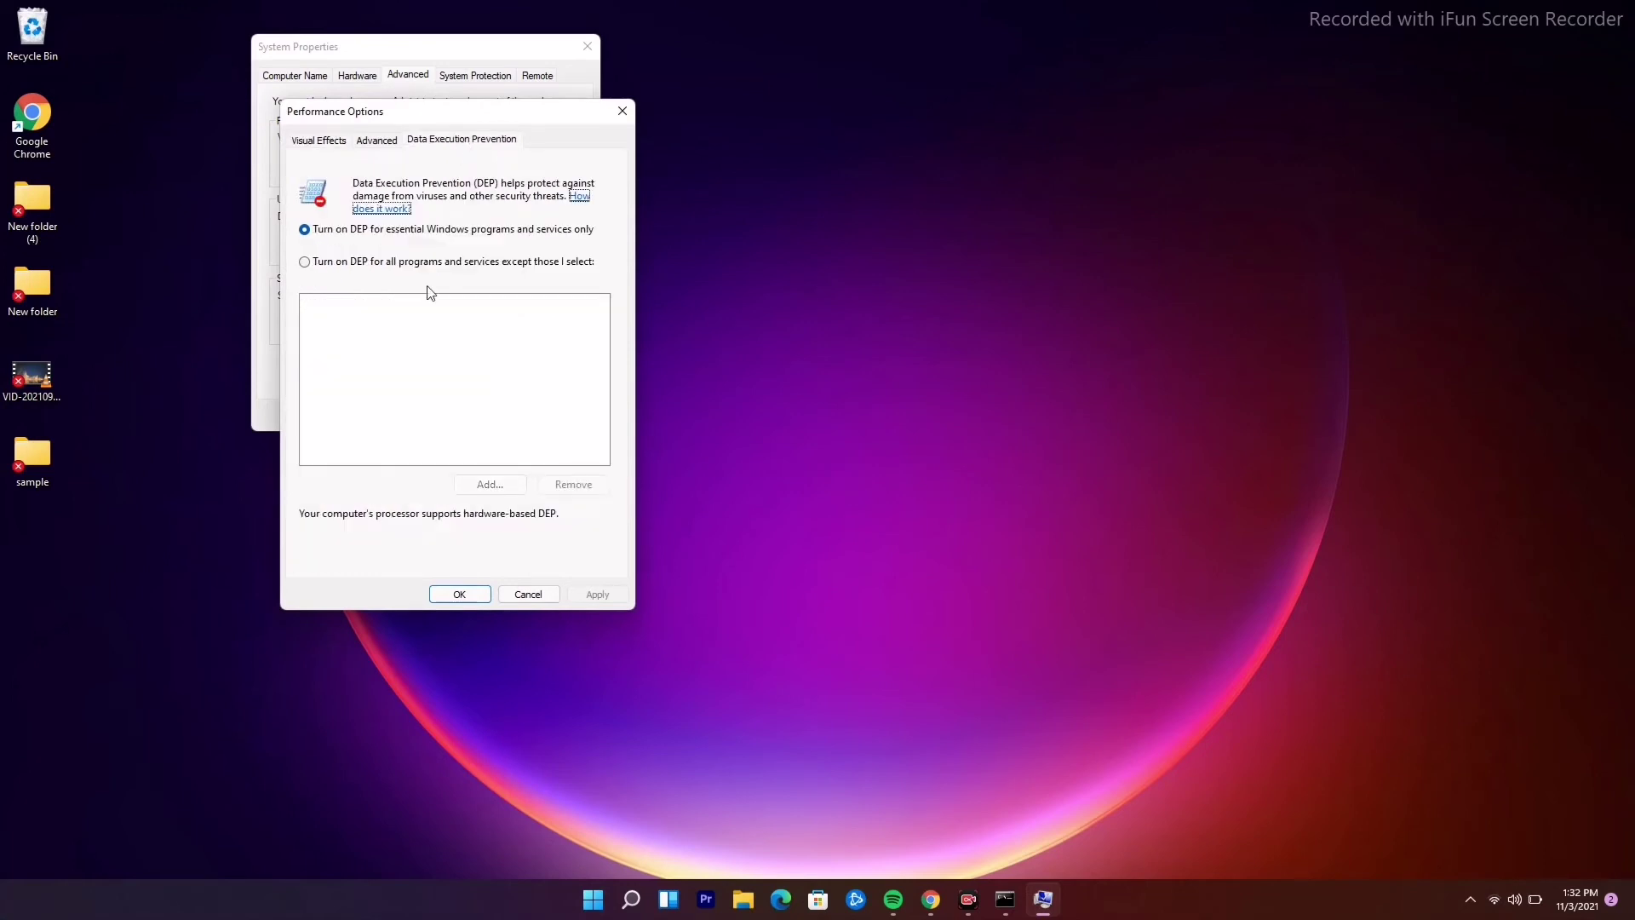
click(334, 267)
Browse the Add… program picker, cancel it, and close Performance Options and System Properties unsaved
click(491, 483)
scroll(529, 254, down, 15)
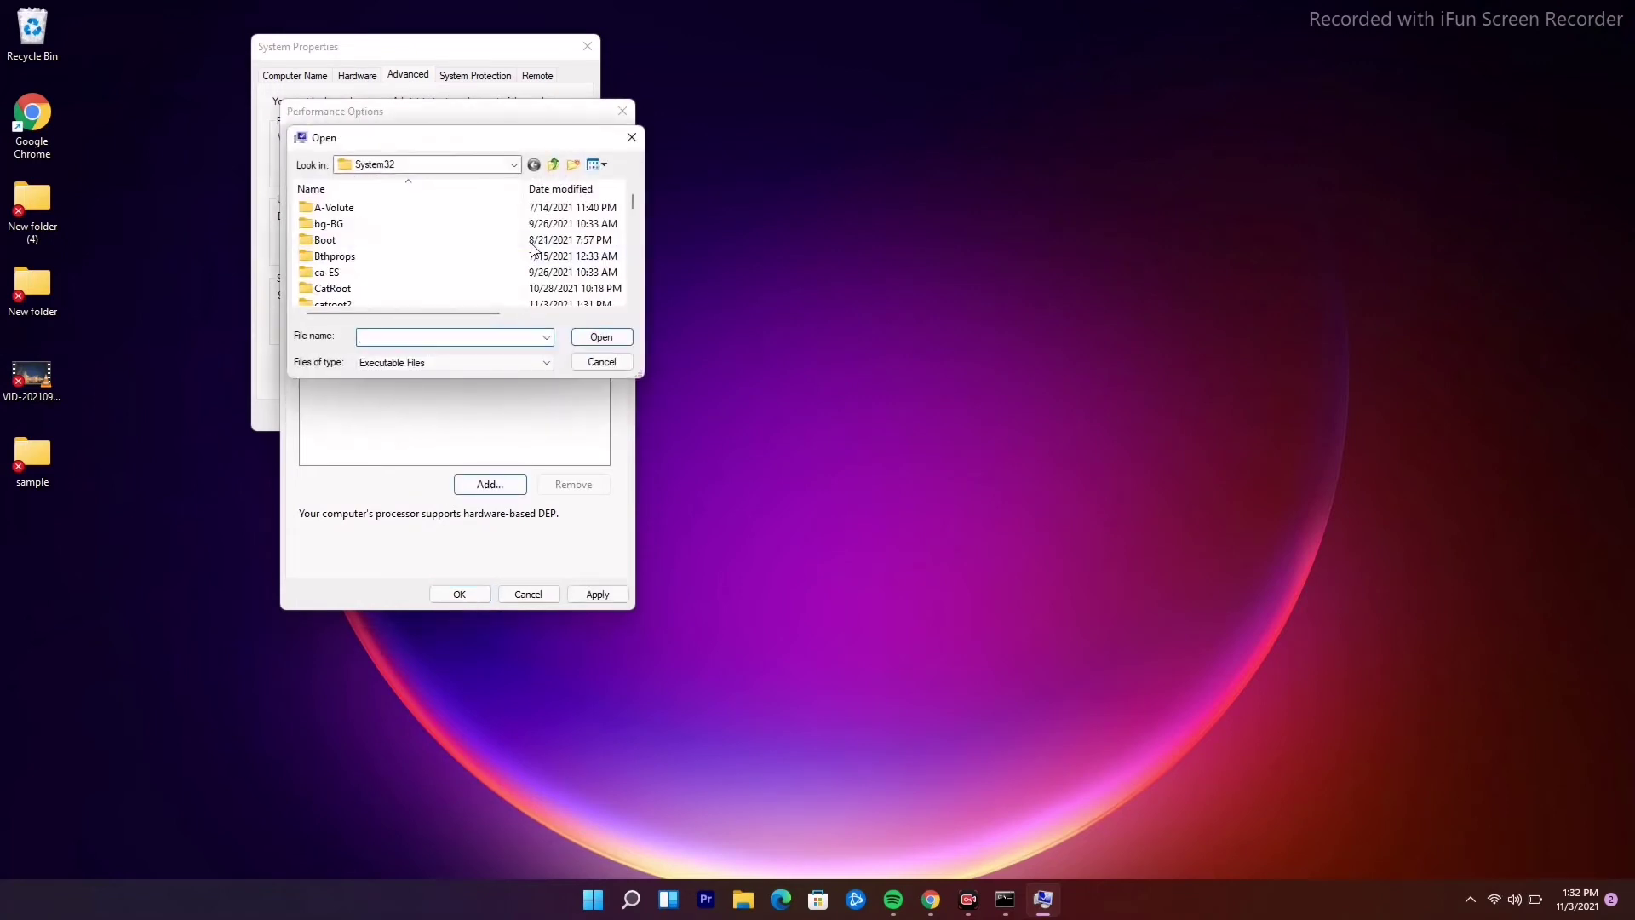
scroll(532, 247, down, 20)
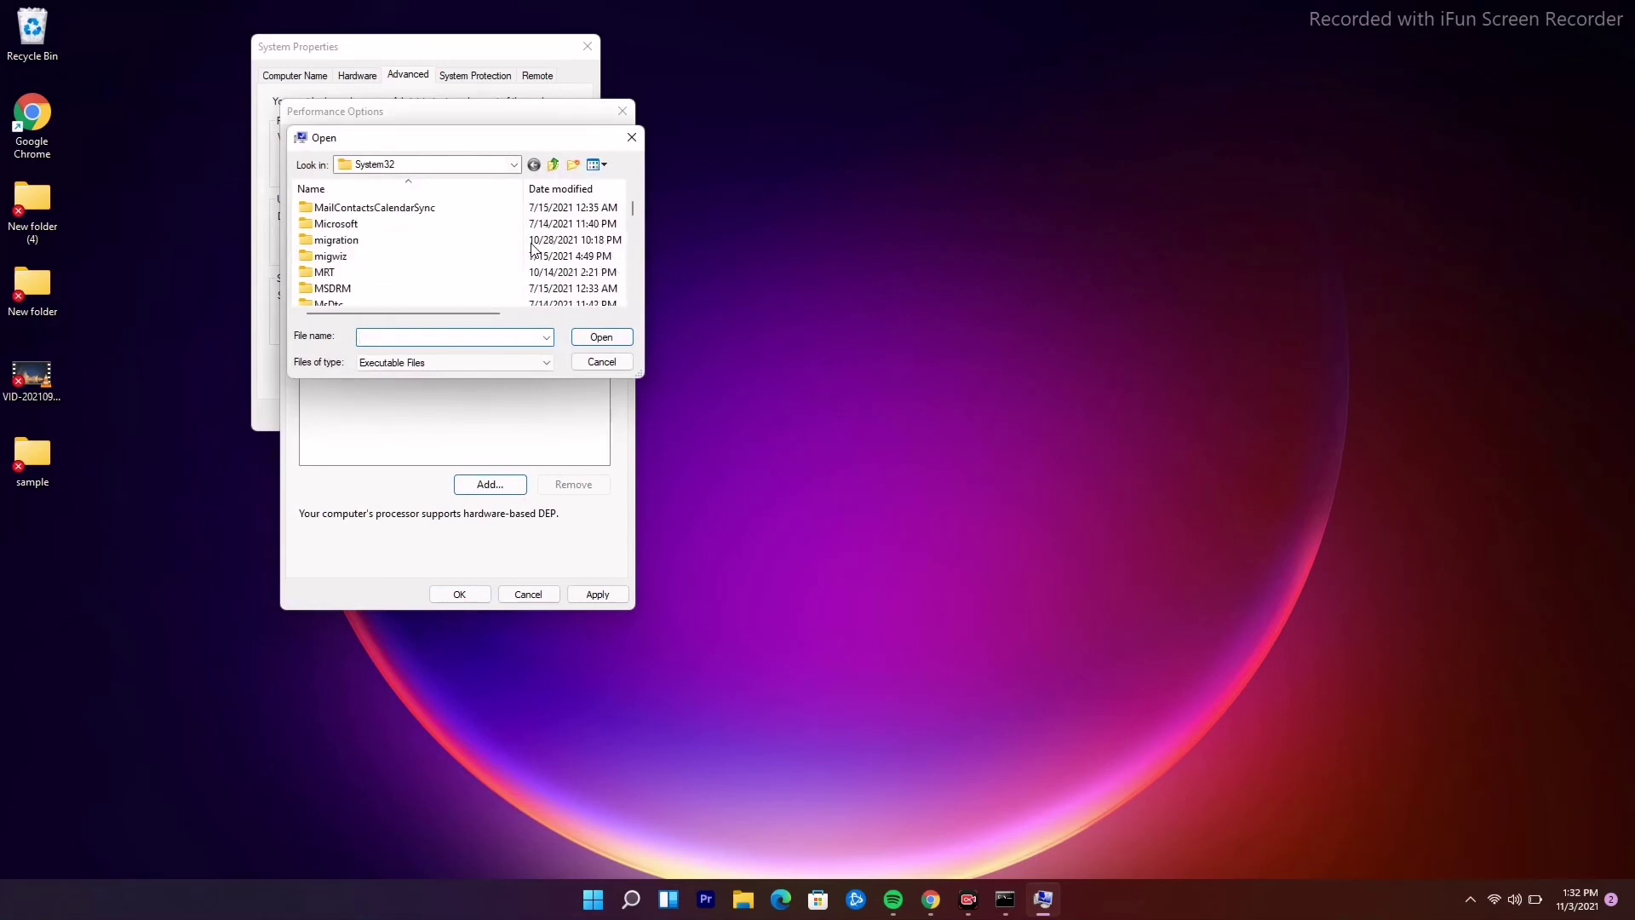
scroll(532, 251, down, 20)
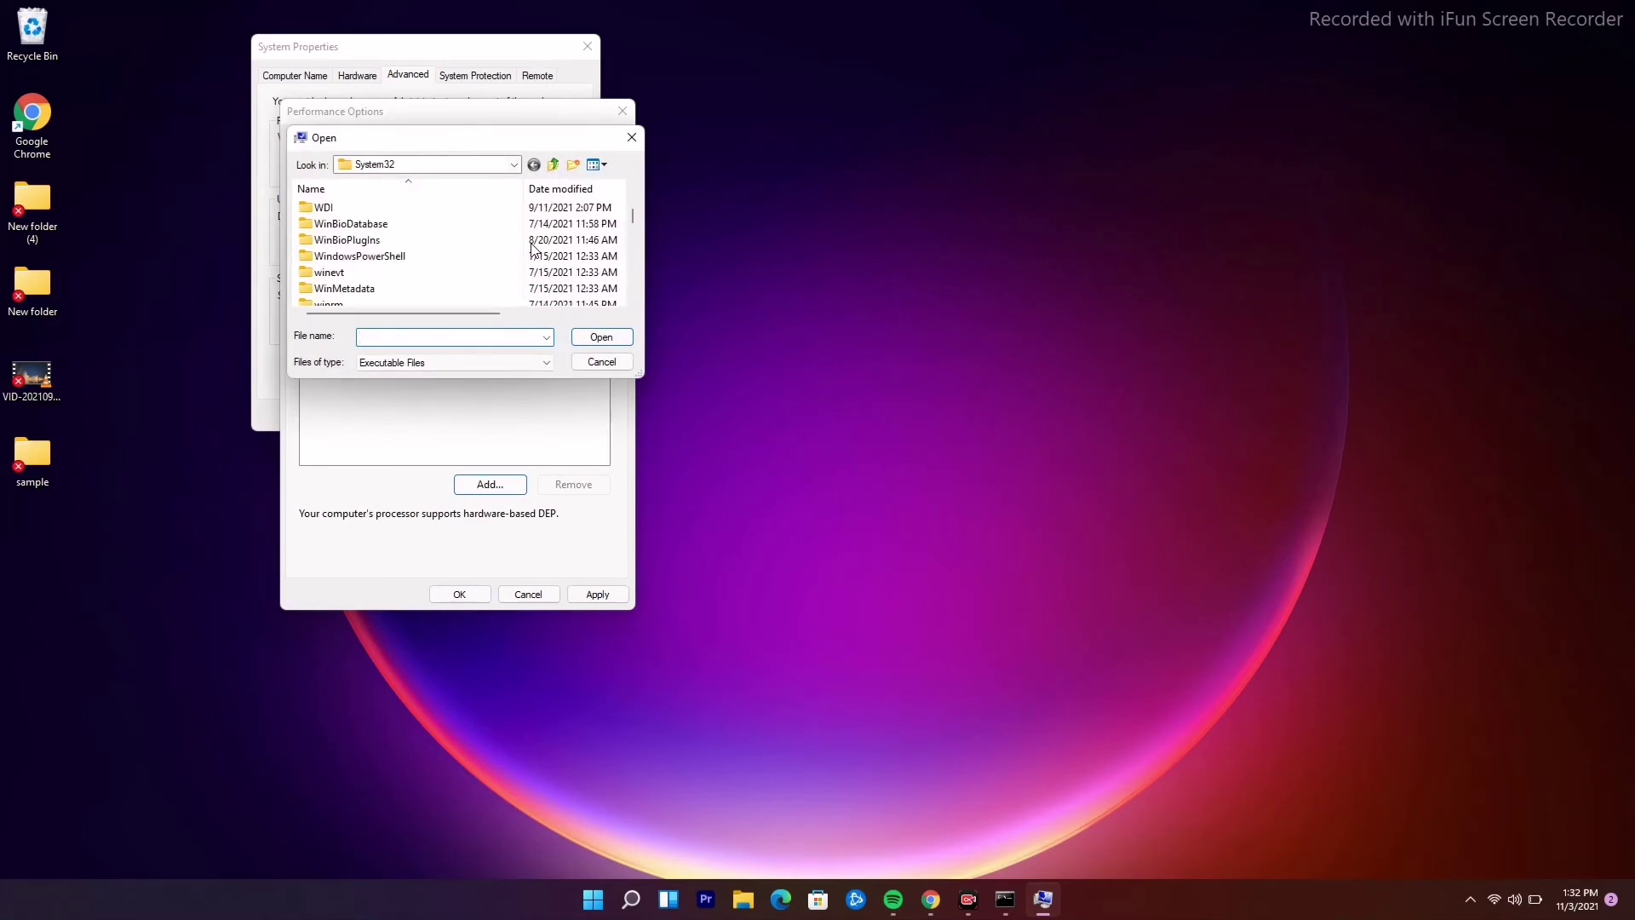
click(616, 364)
click(624, 108)
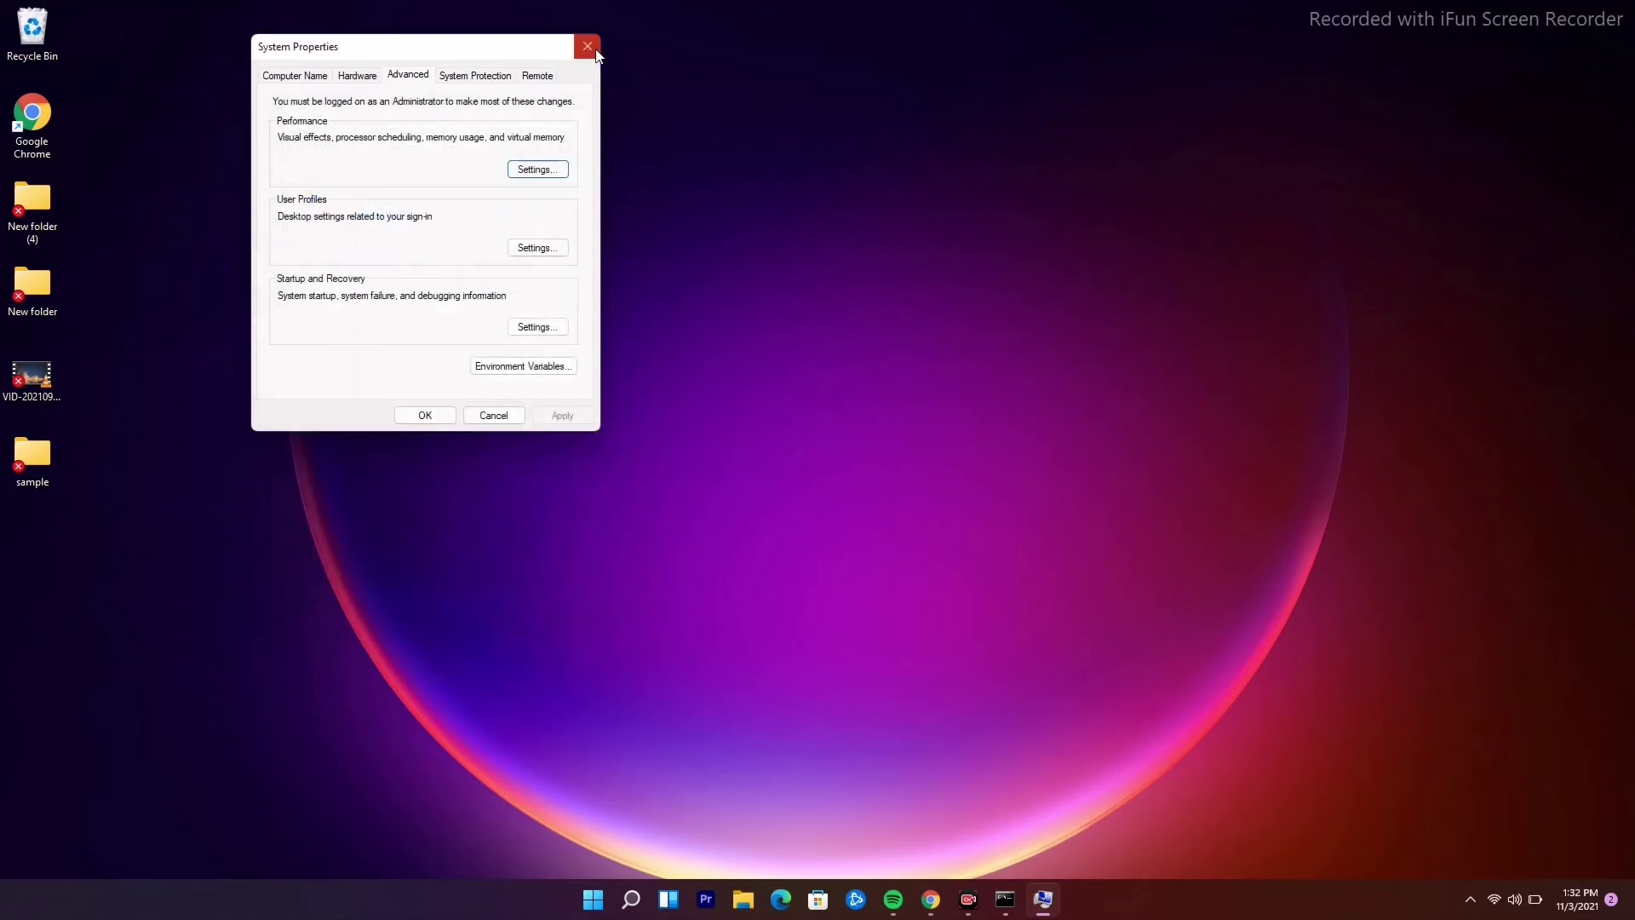
click(588, 46)
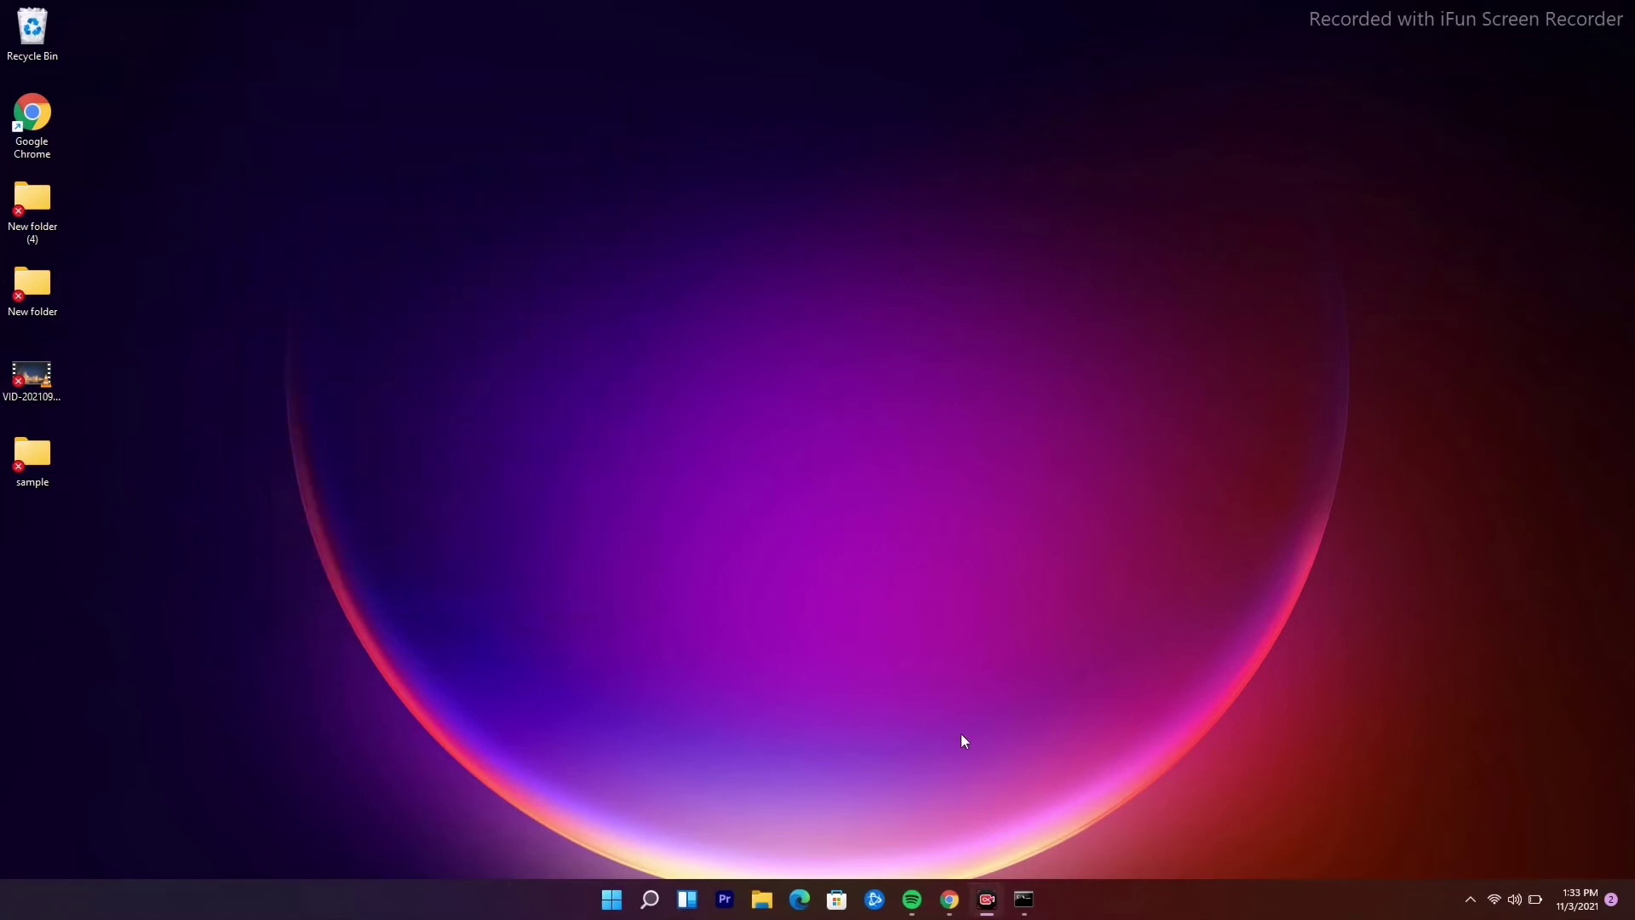
click(1023, 899)
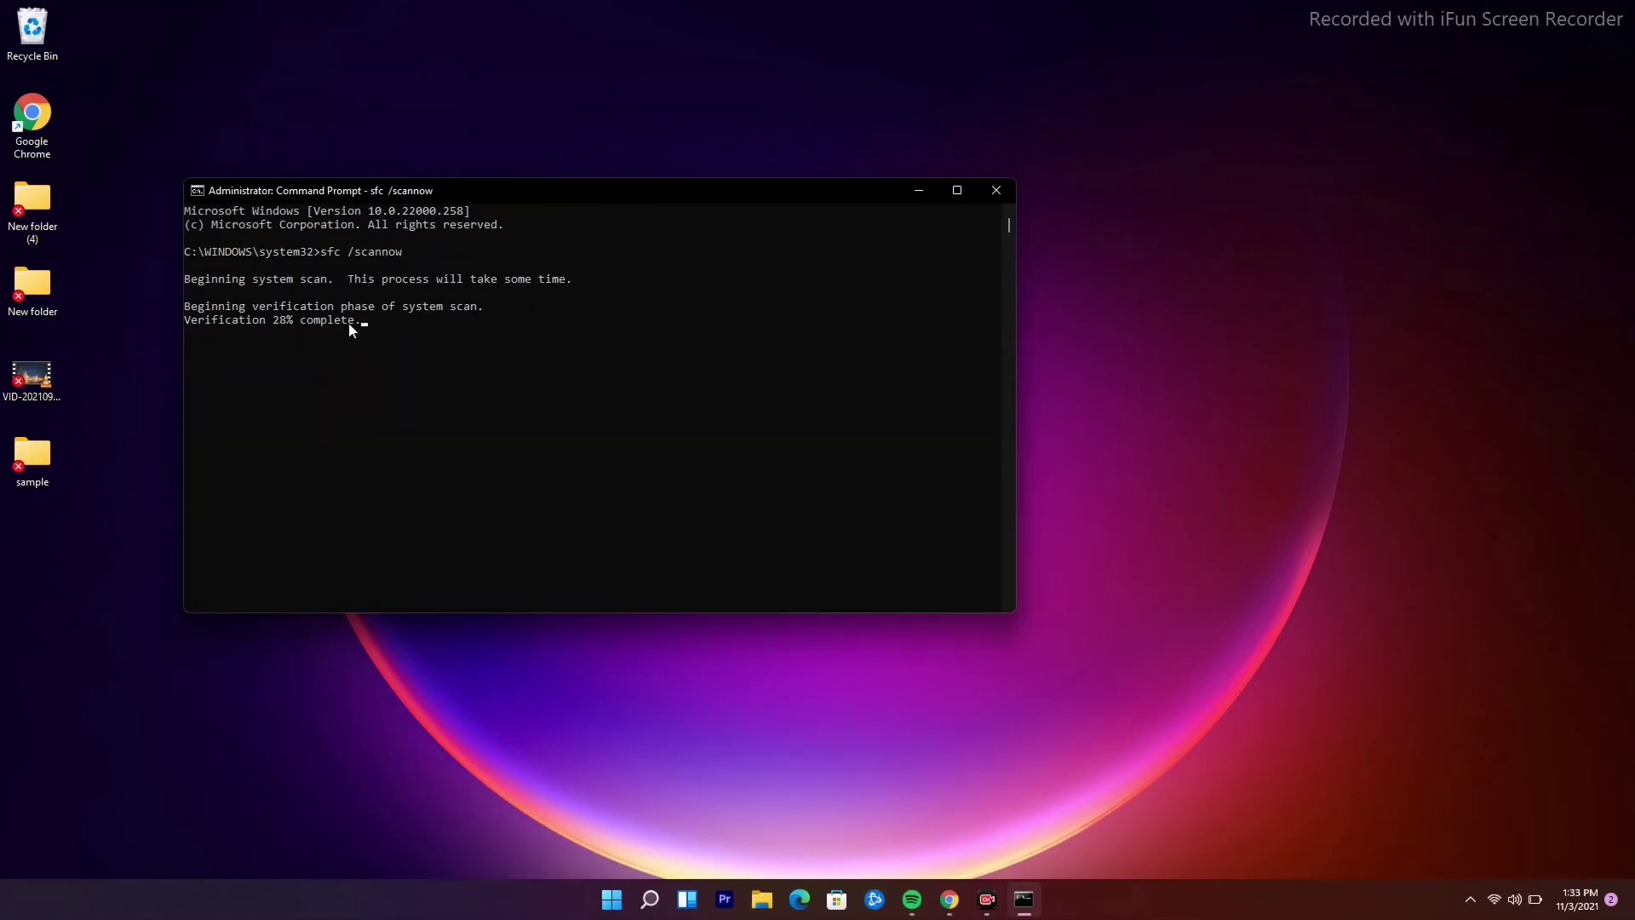
click(917, 191)
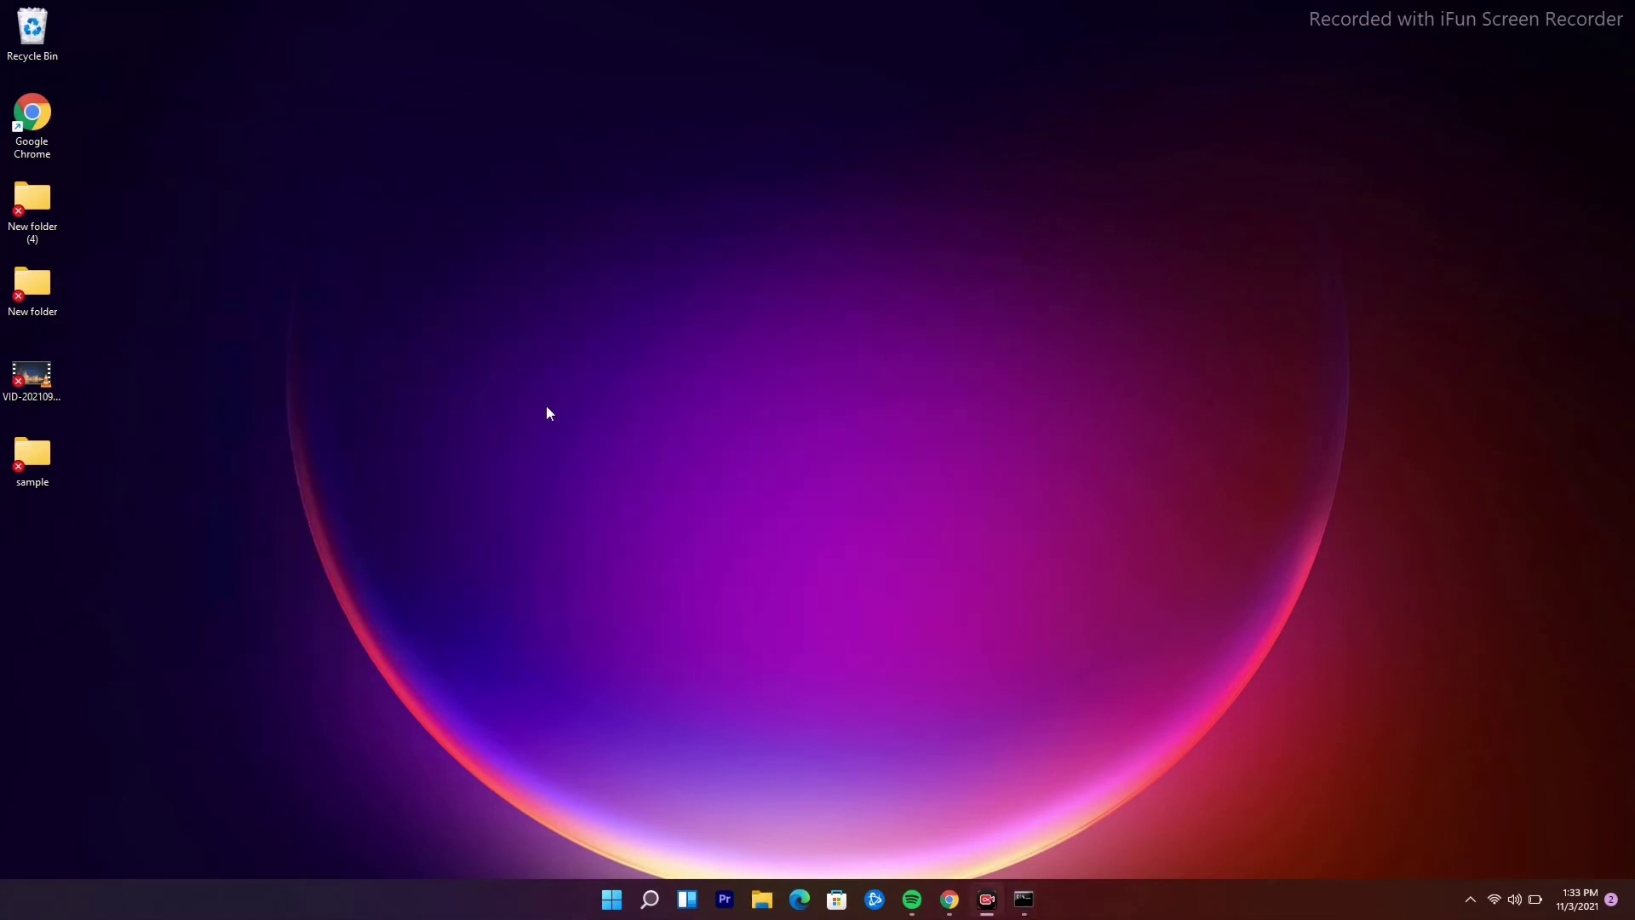
Open Settings from Search's Recent list and go to Apps › Apps & features
click(649, 900)
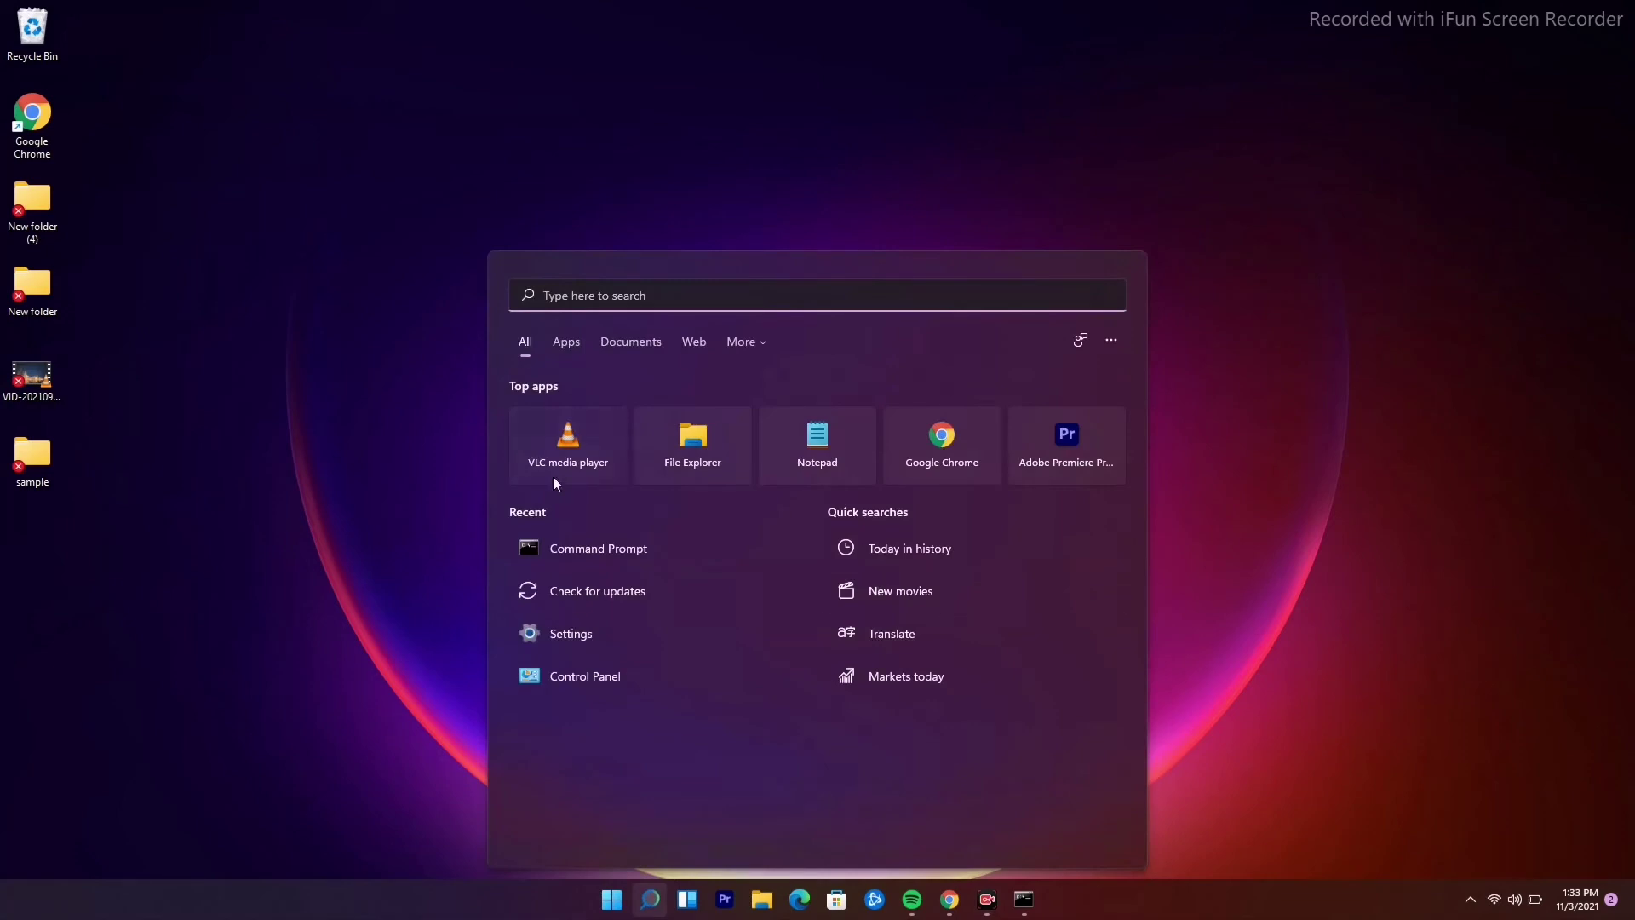
click(571, 634)
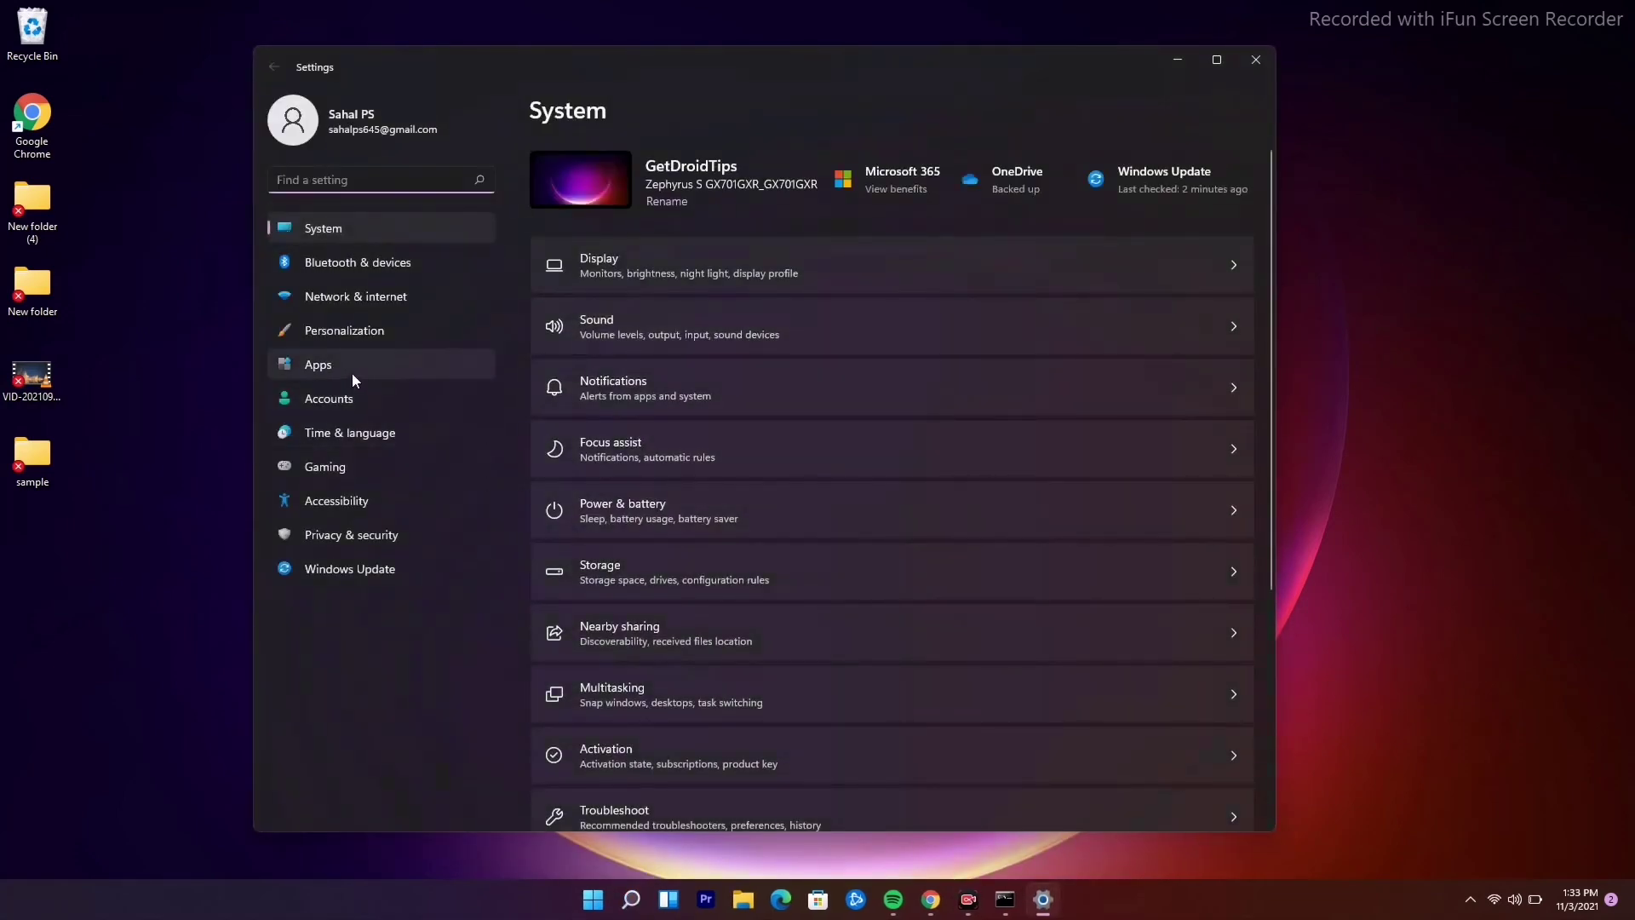
click(319, 366)
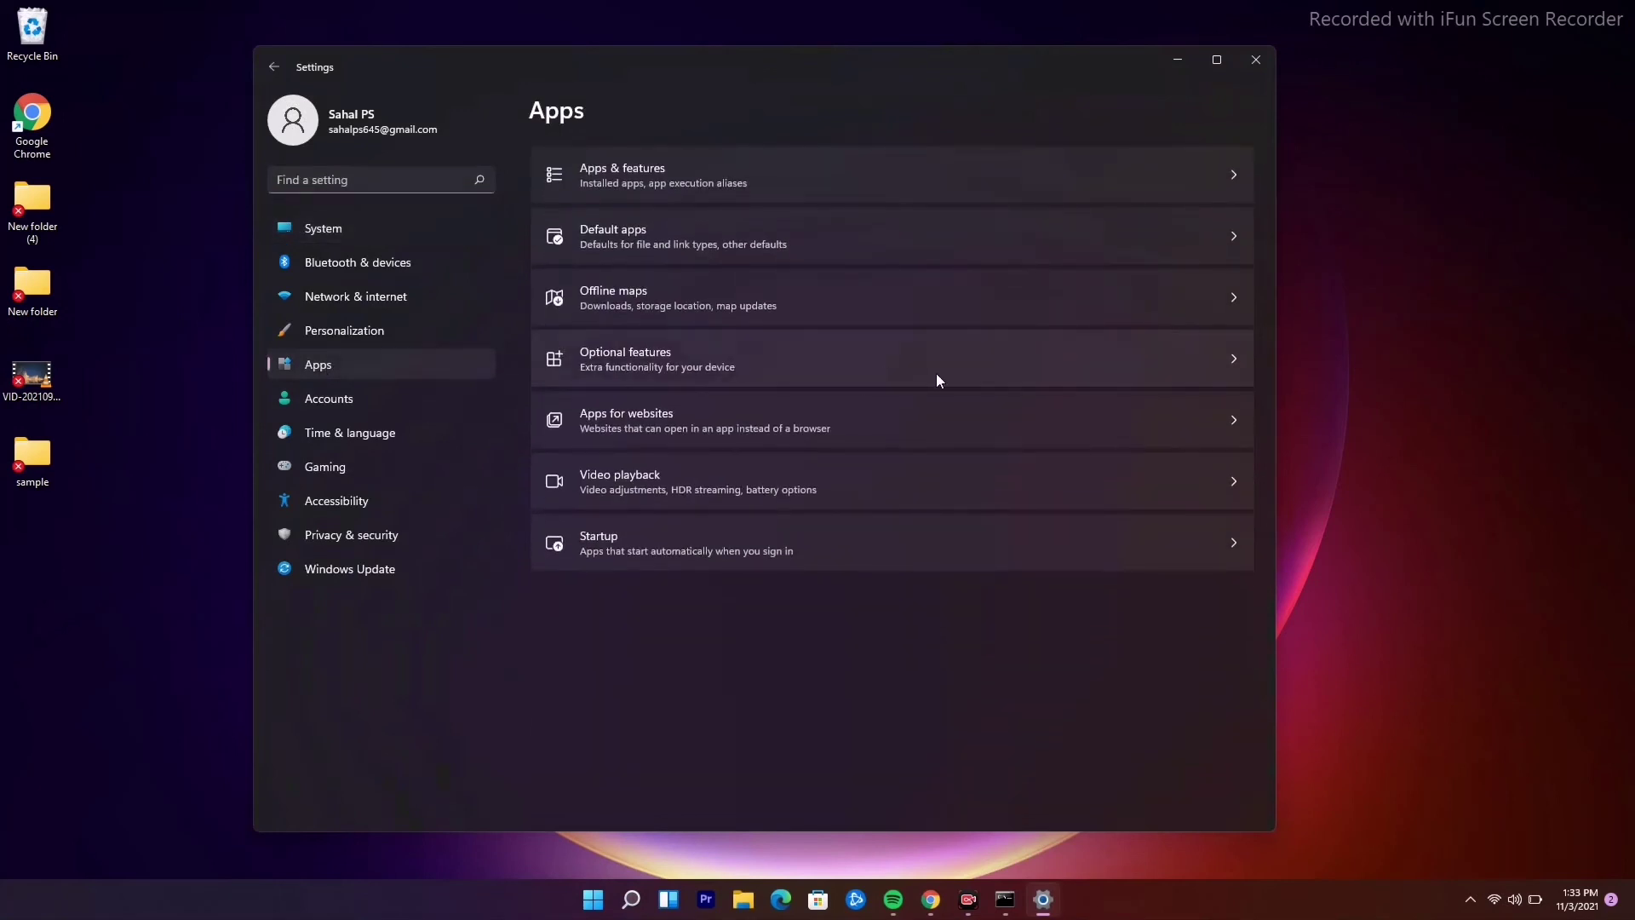
click(778, 181)
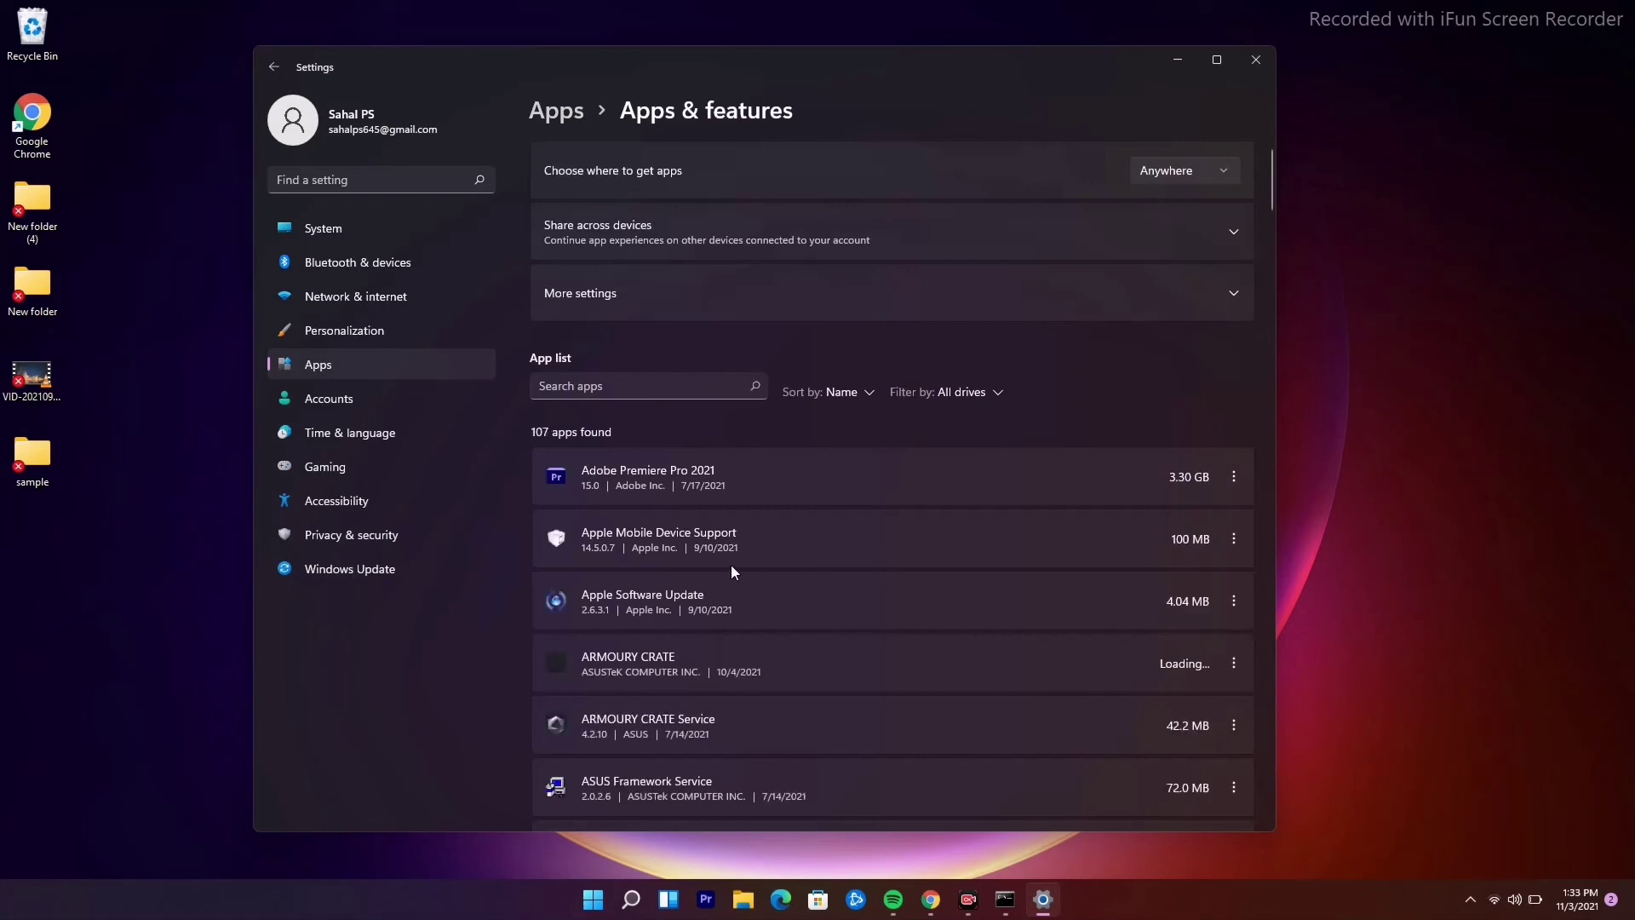
Reveal the Modify/Uninstall options on the Adobe Premiere Pro 2021 row, then close Settings
click(1232, 478)
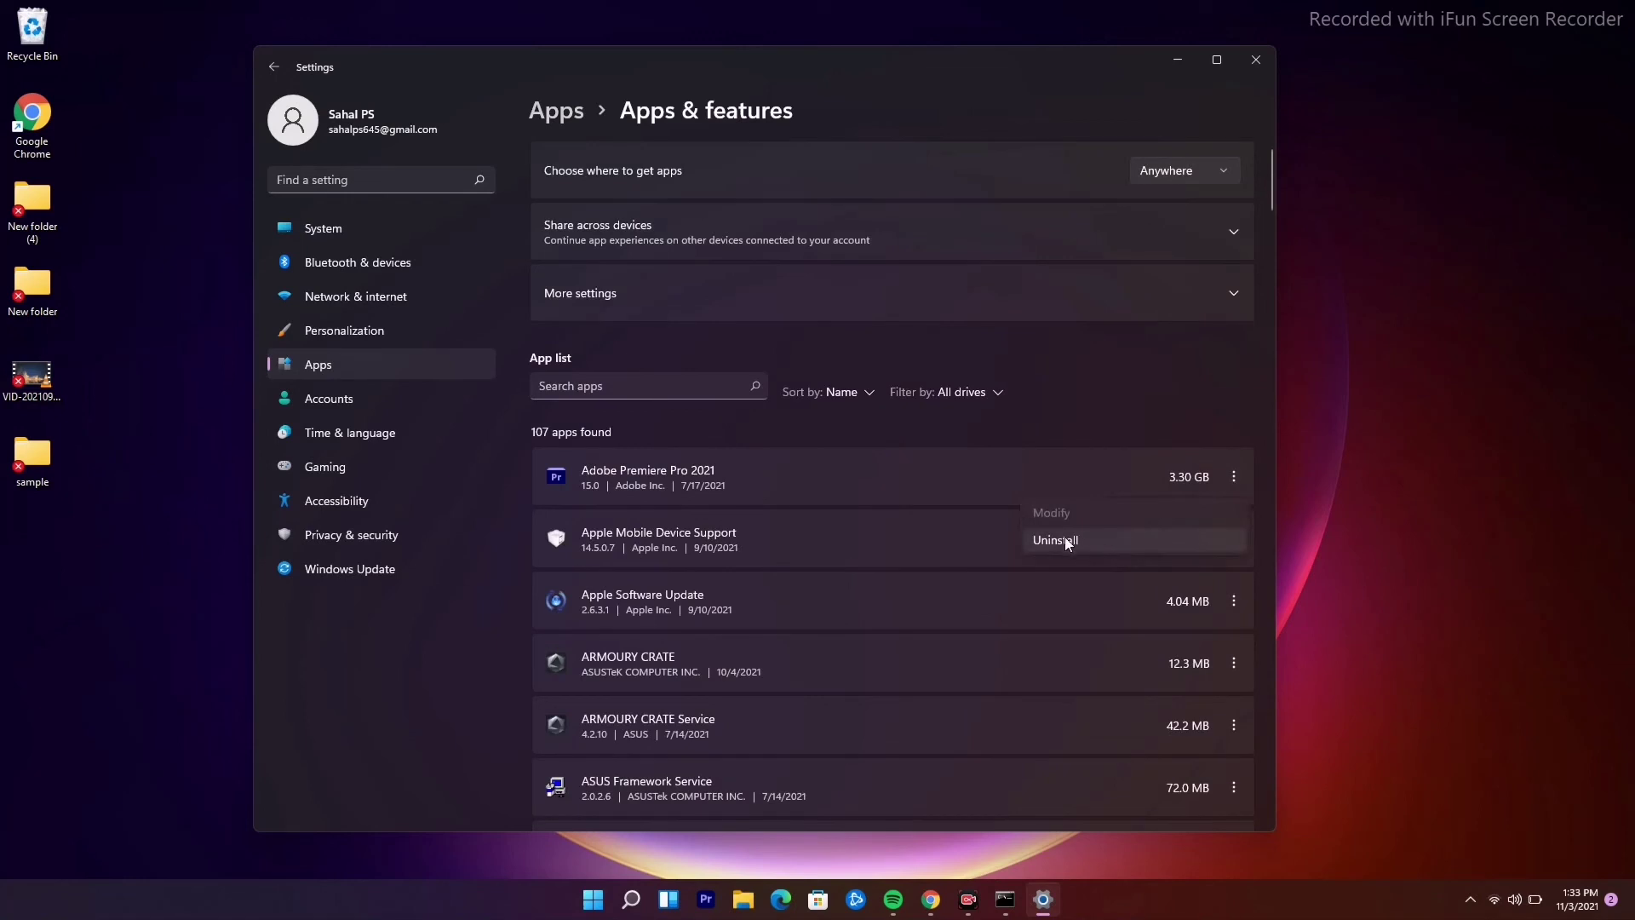
click(1134, 421)
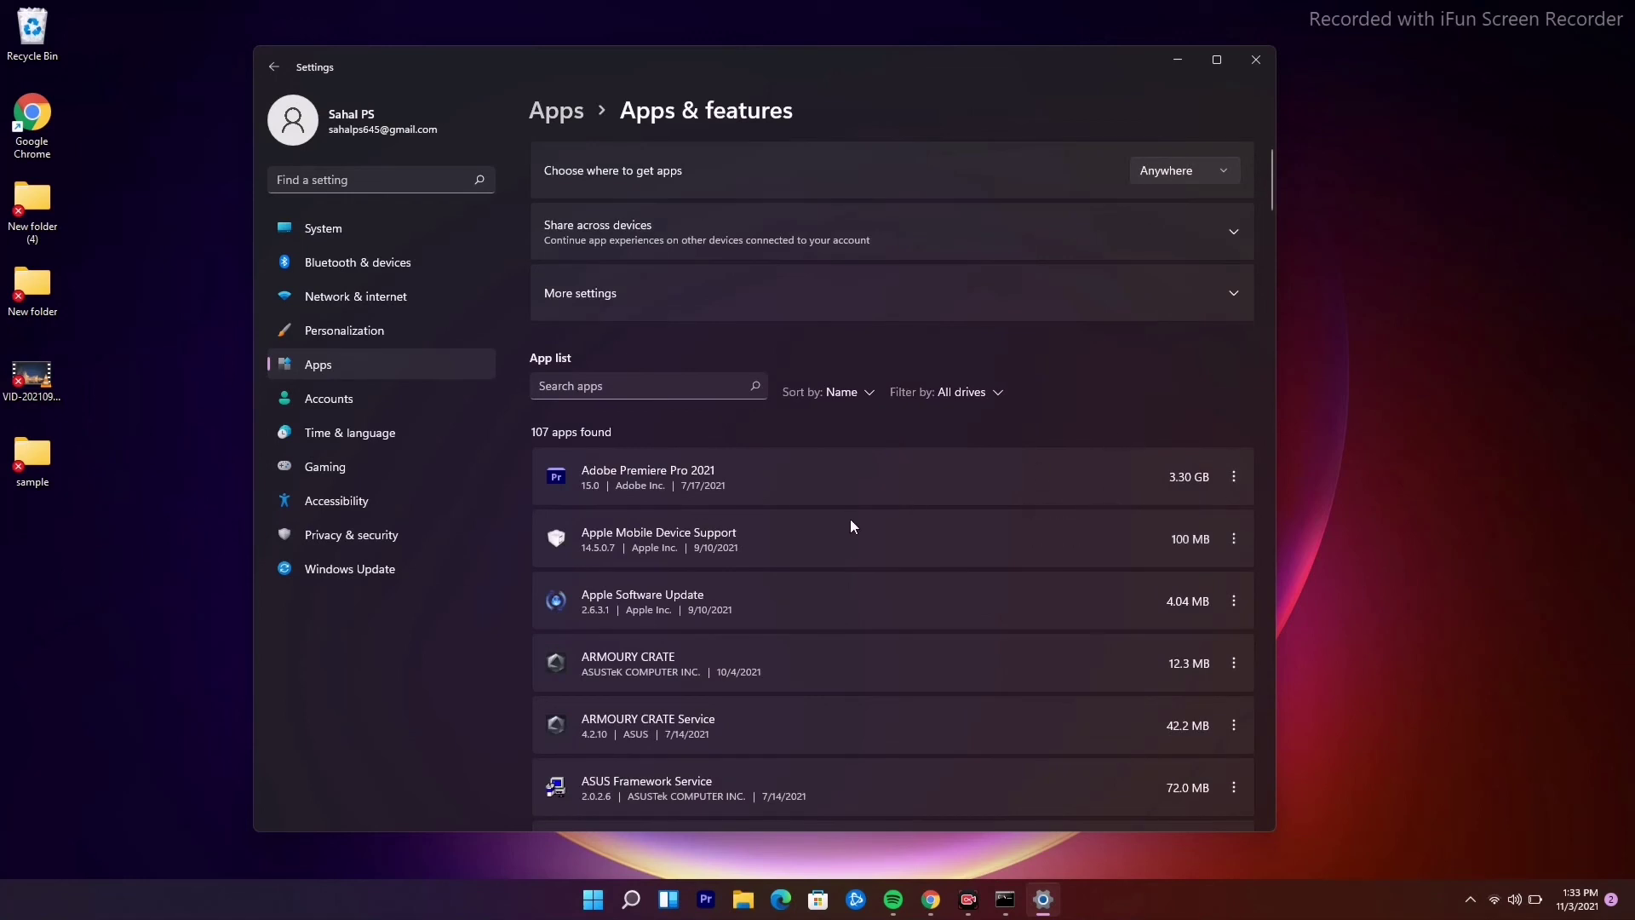
click(1234, 478)
click(1068, 383)
click(1253, 61)
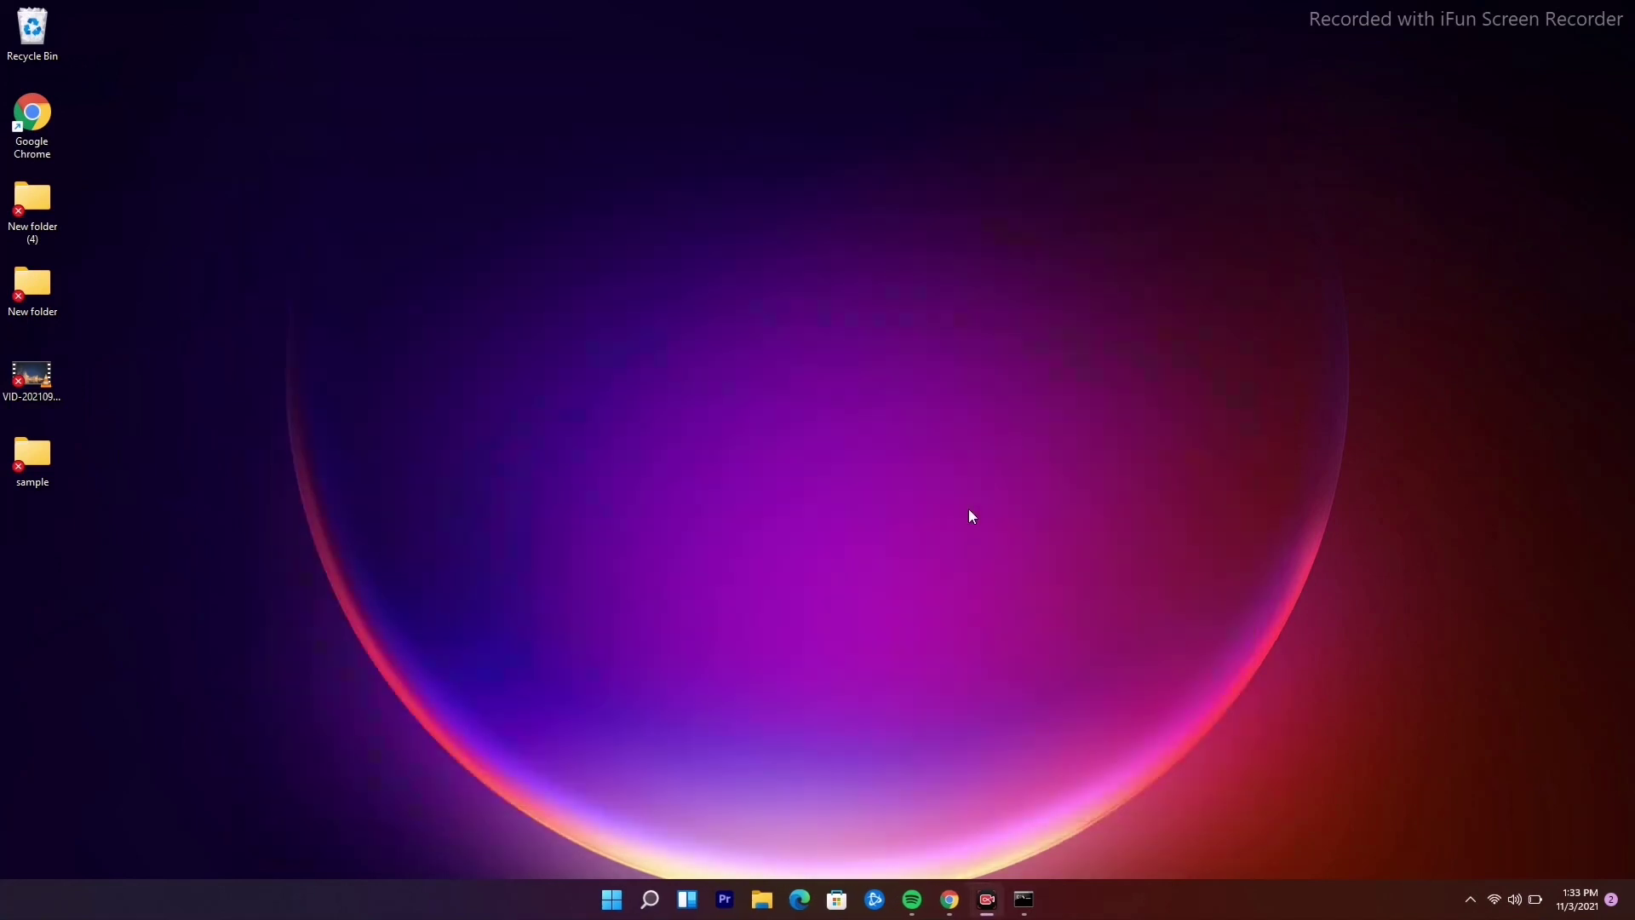